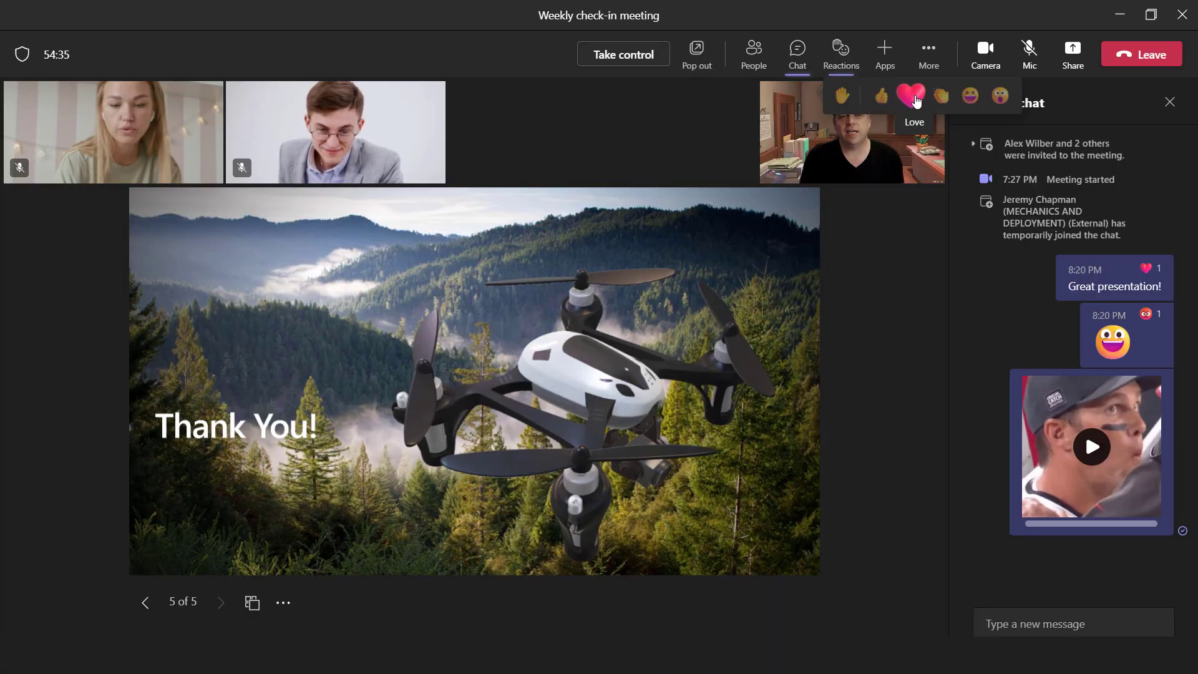
Send a Love reaction and an Applause reaction to the presenter in the Weekly check-in meeting
left_click(915, 100)
left_click(940, 97)
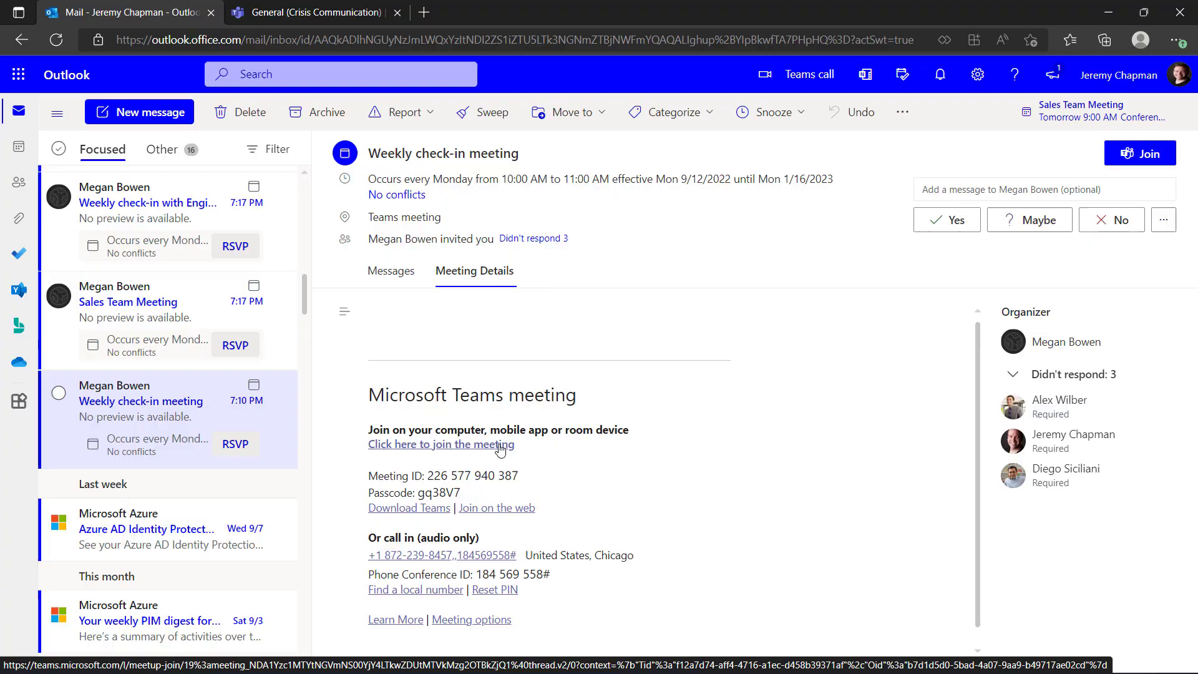
Open the Teams meeting link in the Weekly check-in meeting invitation and continue in the browser instead of the desktop app
left_click(500, 448)
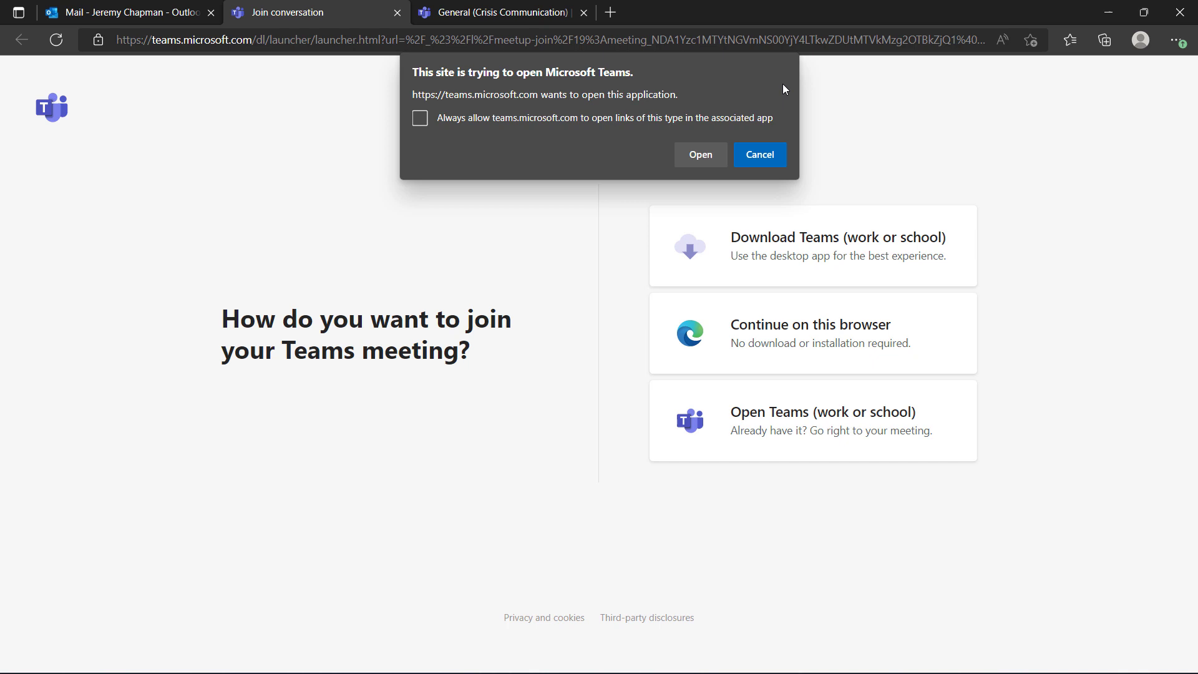
left_click(765, 160)
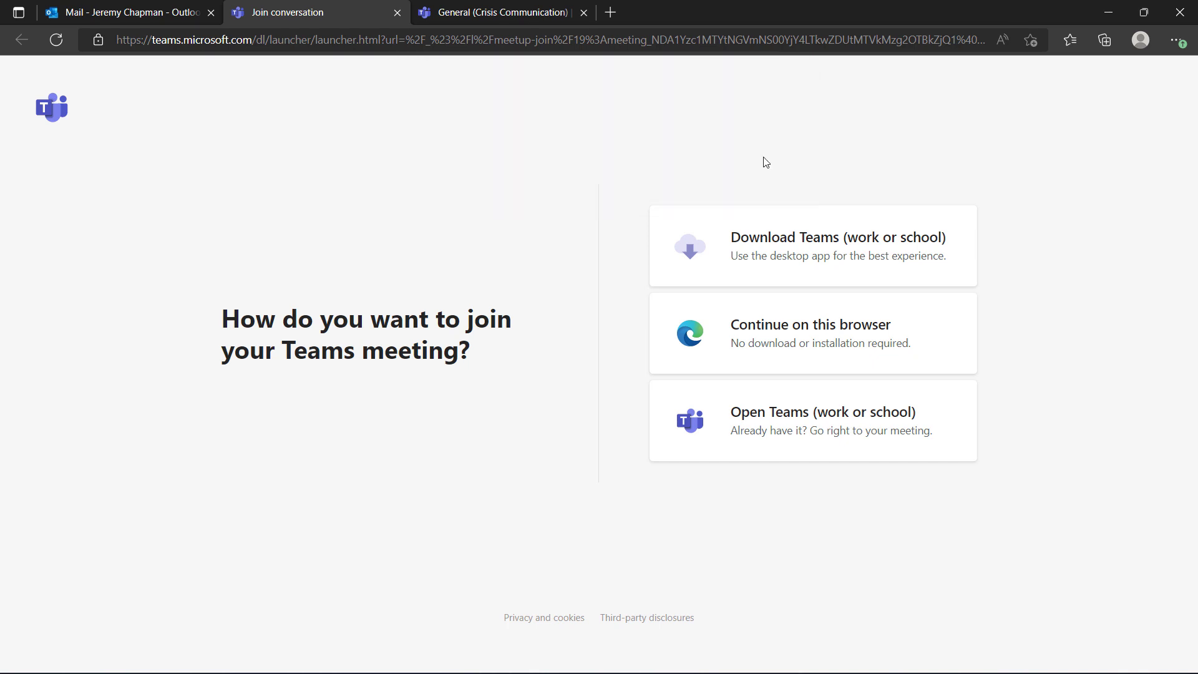
left_click(855, 335)
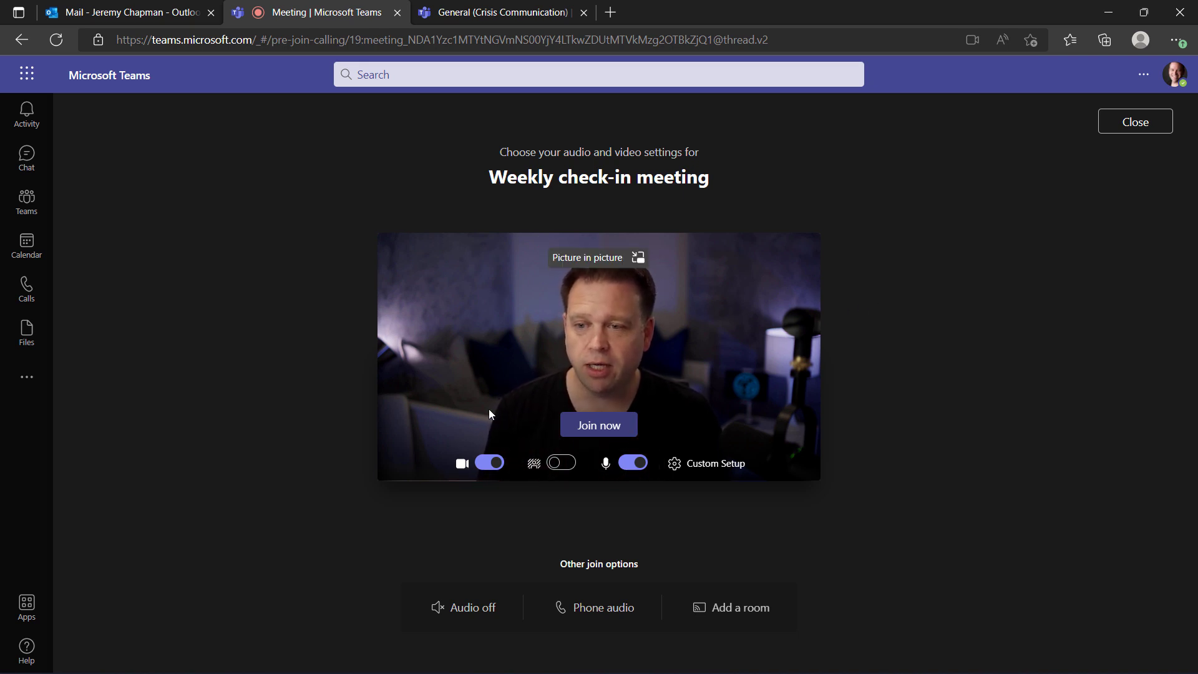
Turn the camera off and review the available speakers, microphones and cameras in the pre-join device settings
left_click(488, 465)
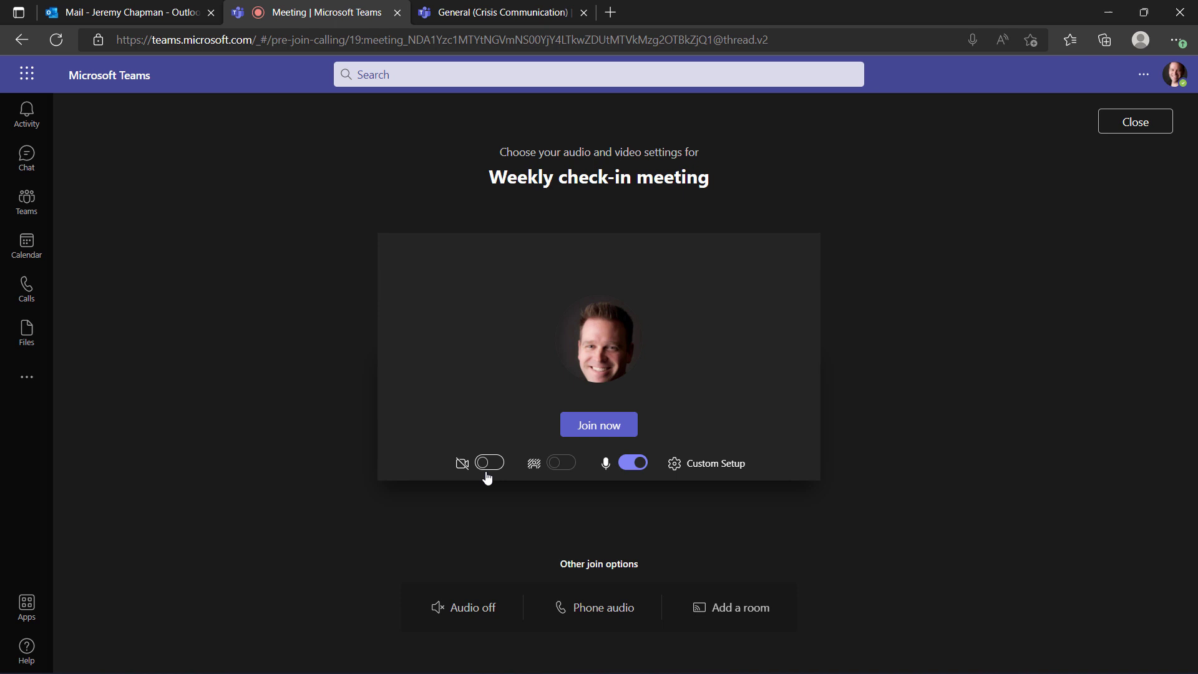
left_click(721, 466)
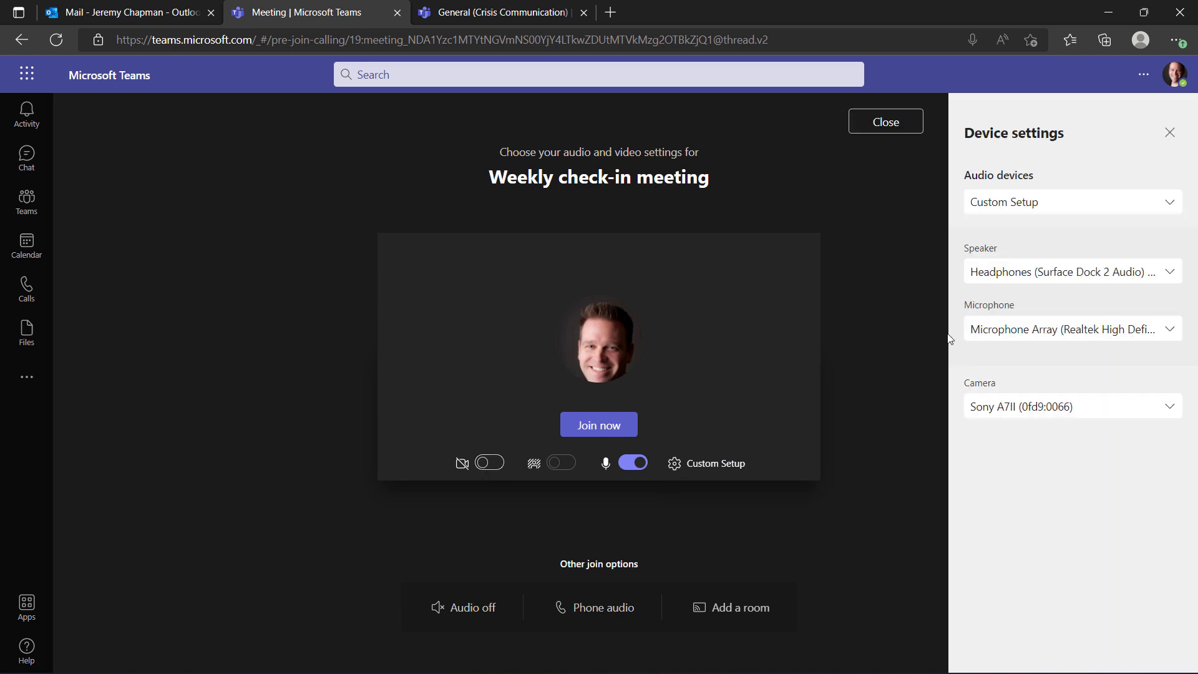
left_click(1100, 275)
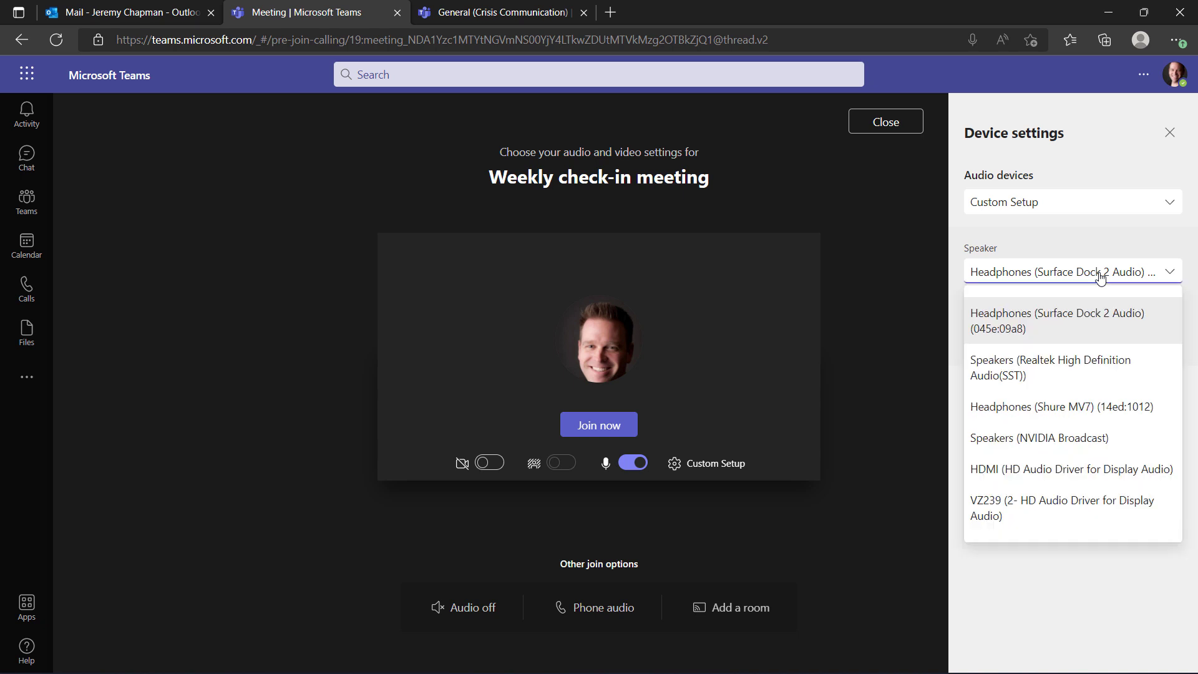
left_click(1099, 275)
left_click(1101, 336)
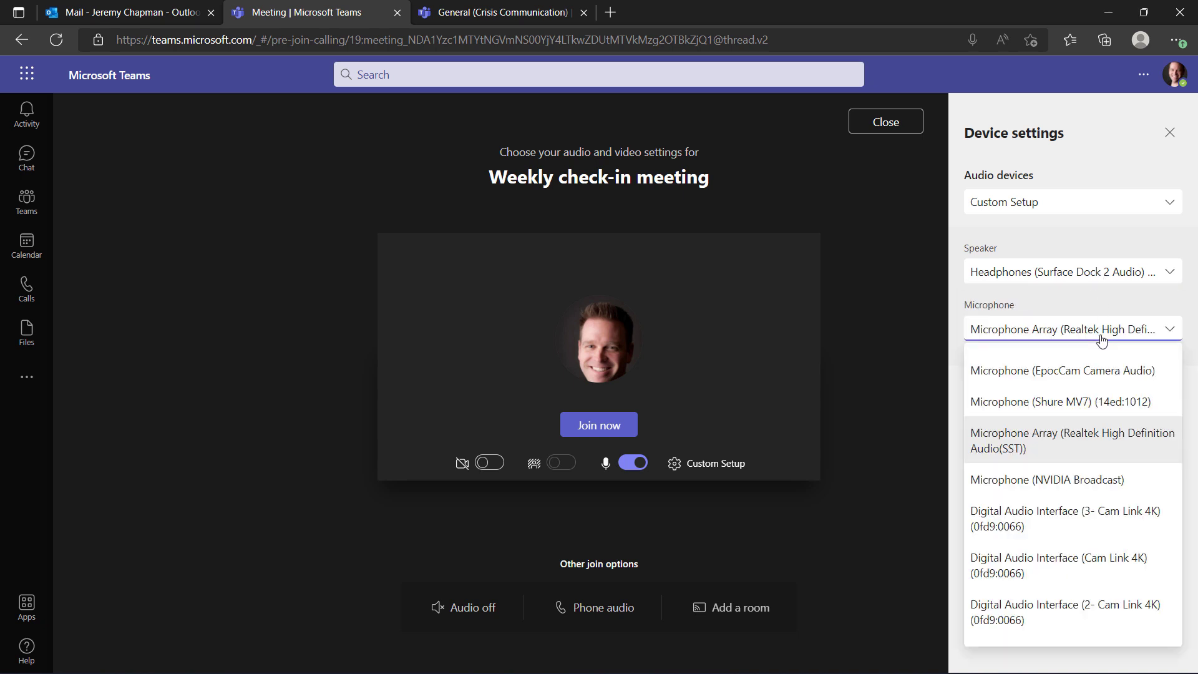
left_click(1101, 337)
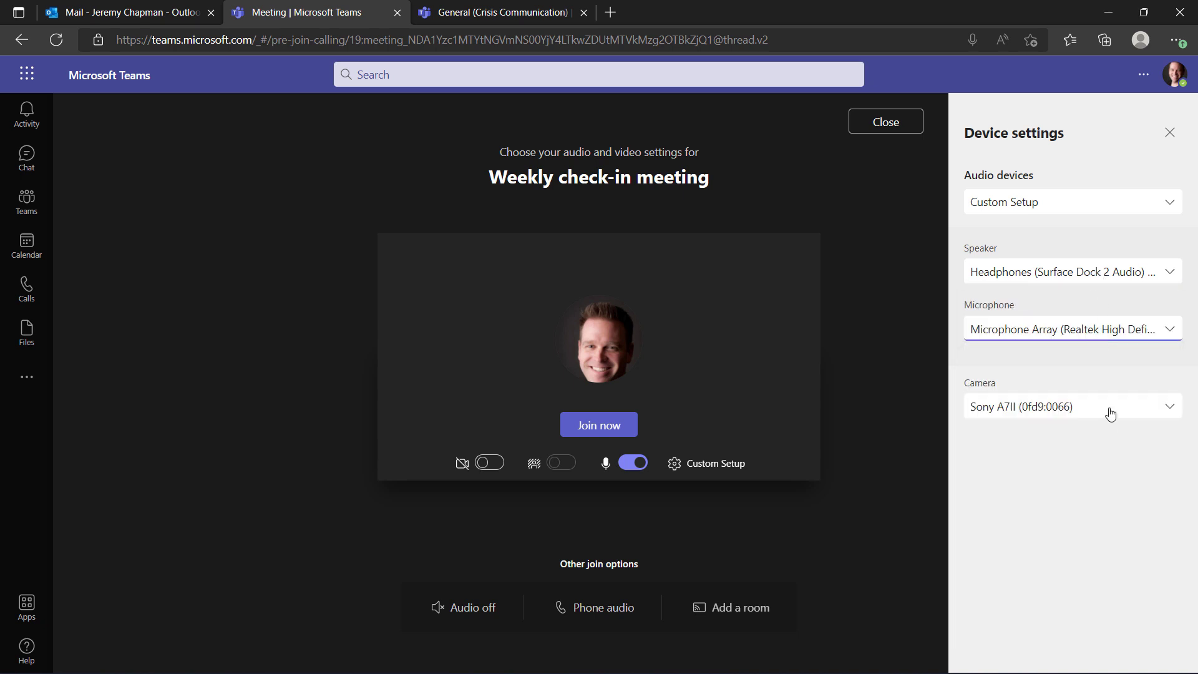
left_click(1109, 409)
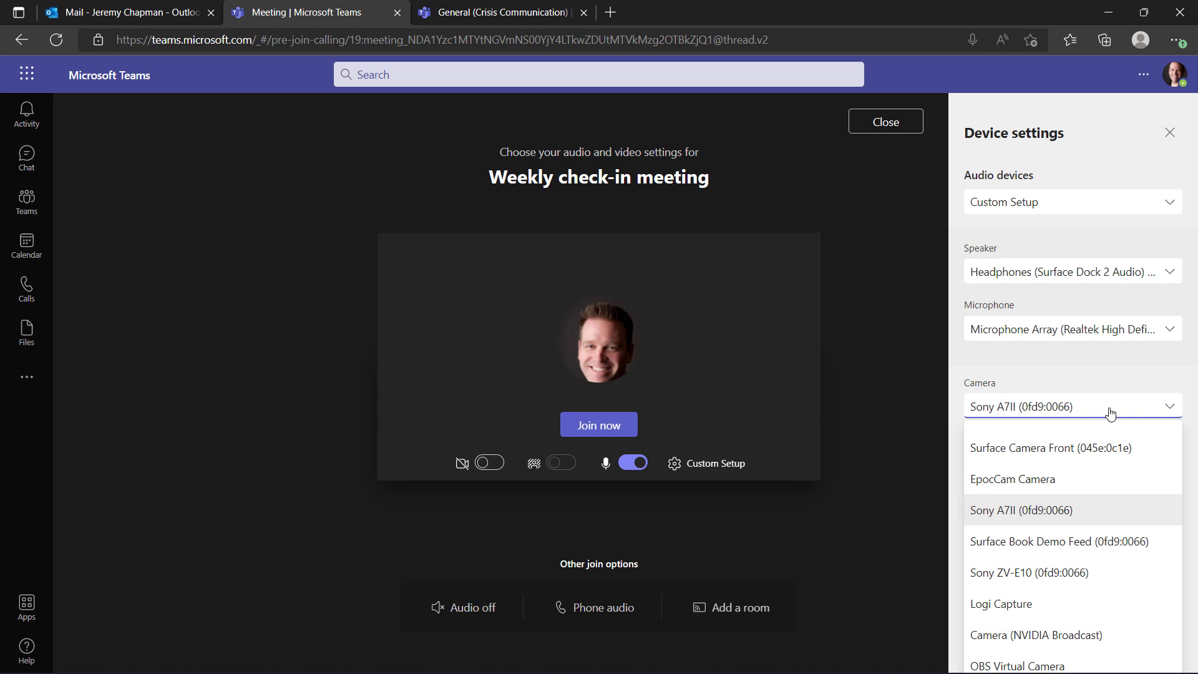
left_click(1109, 412)
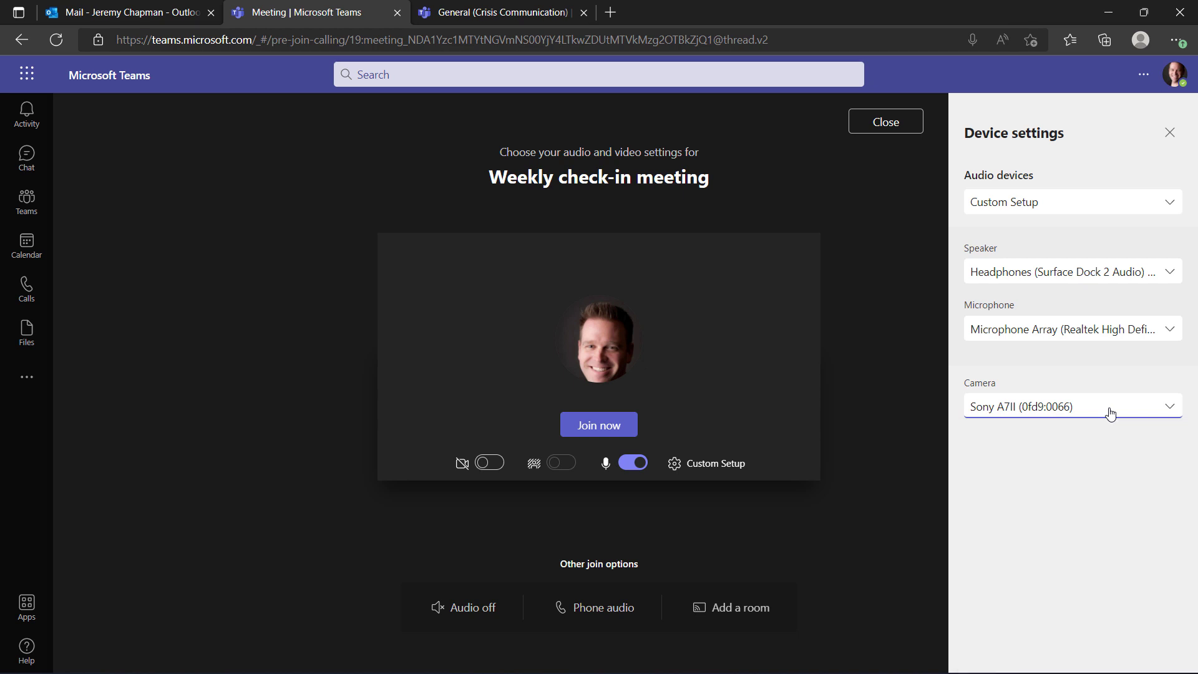
Join the Weekly check-in meeting with the microphone muted and the camera on
left_click(632, 463)
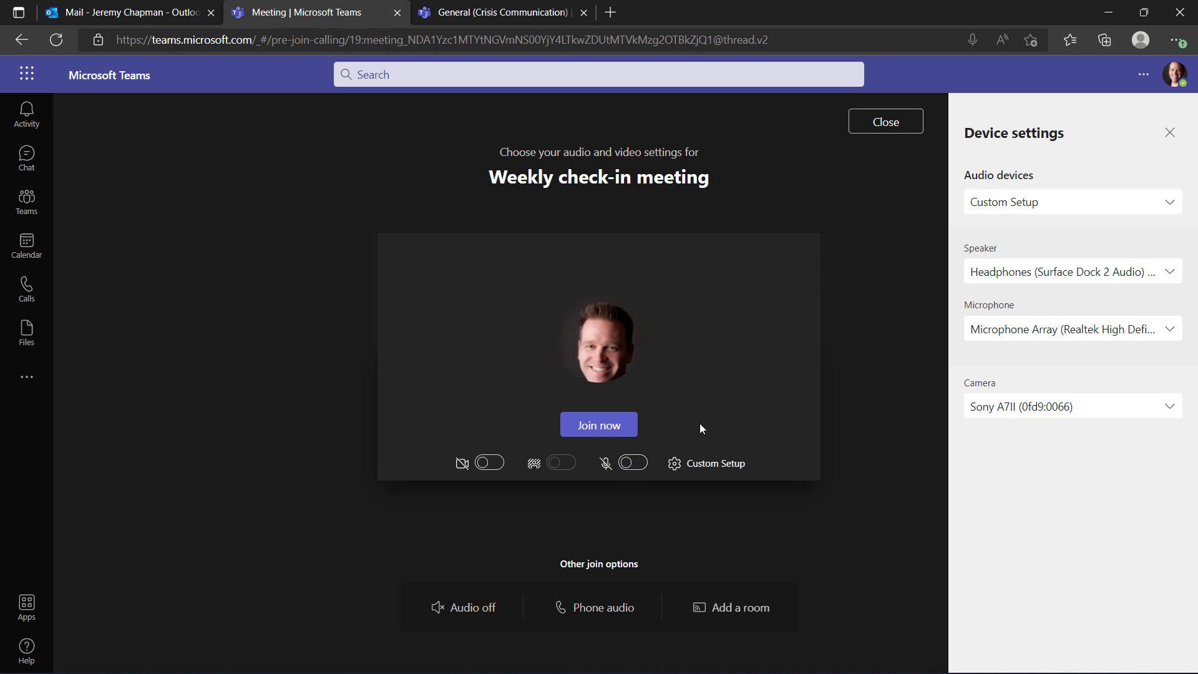
key("Escape")
left_click(492, 463)
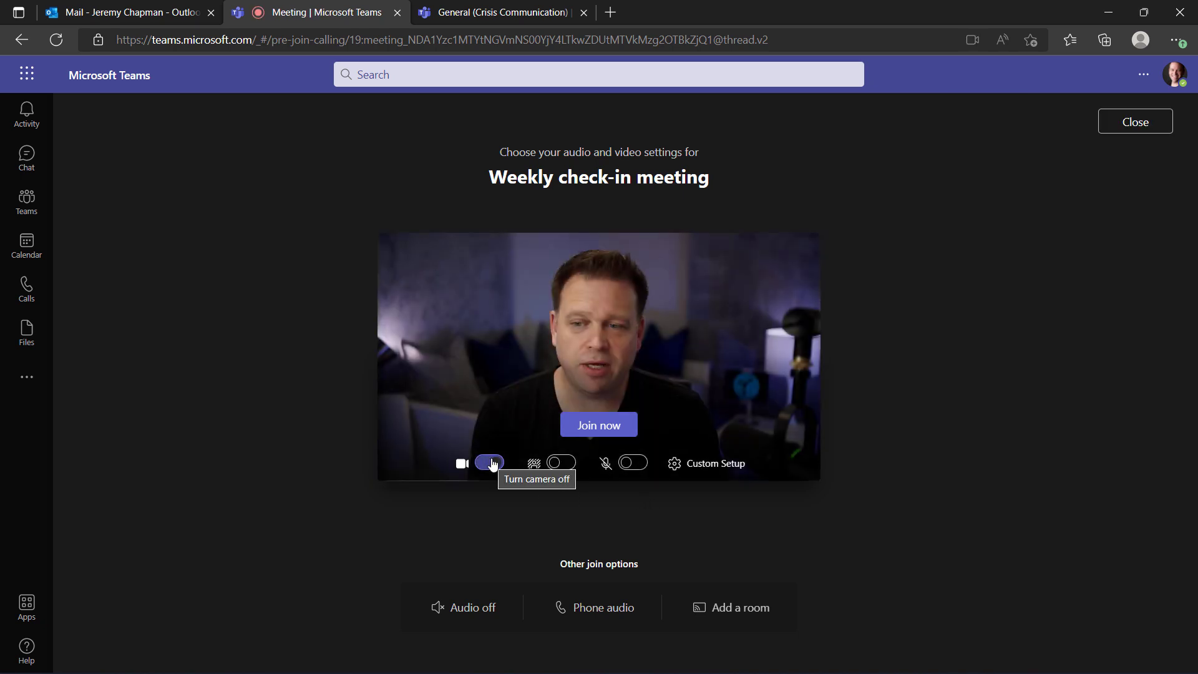
left_click(608, 424)
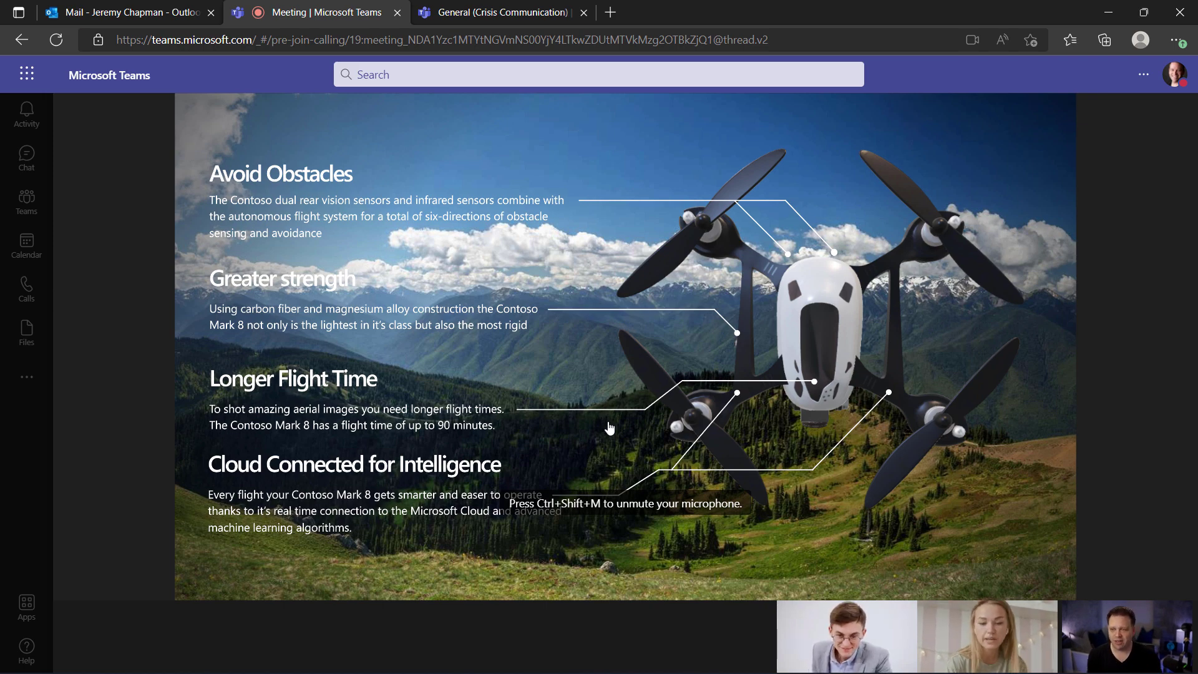
Browse the shared presentation privately one step back and one step forward, and return to the presenter's position
mouse_move(174, 518)
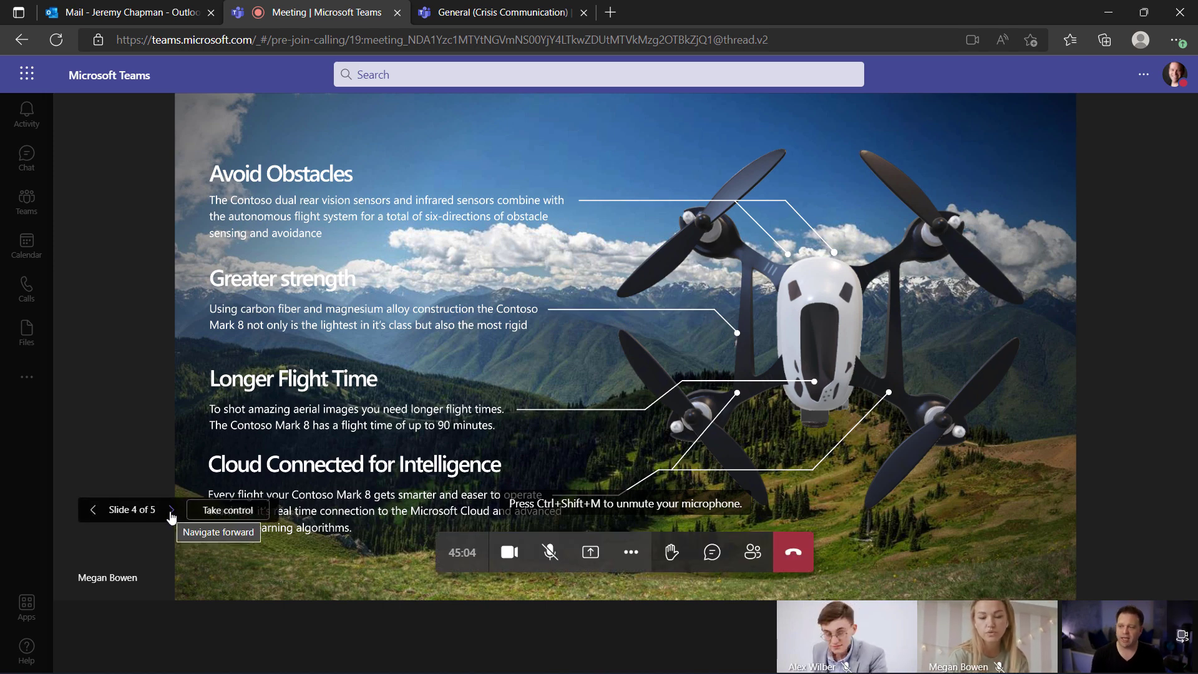
left_click(95, 511)
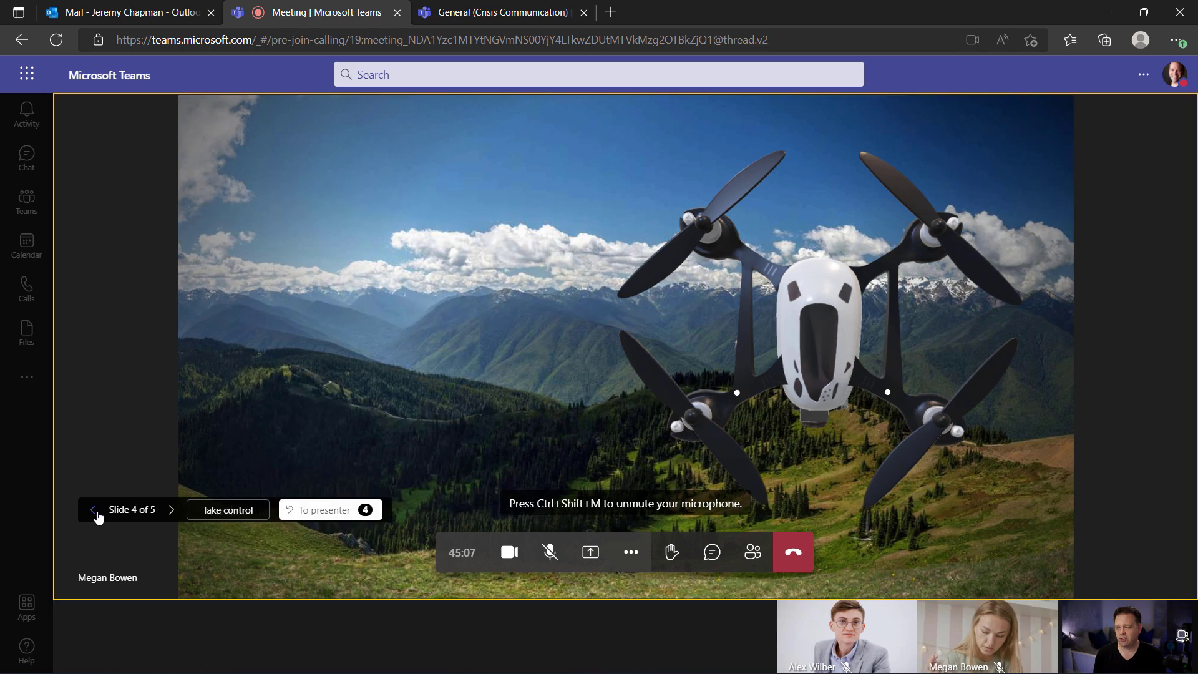
left_click(170, 510)
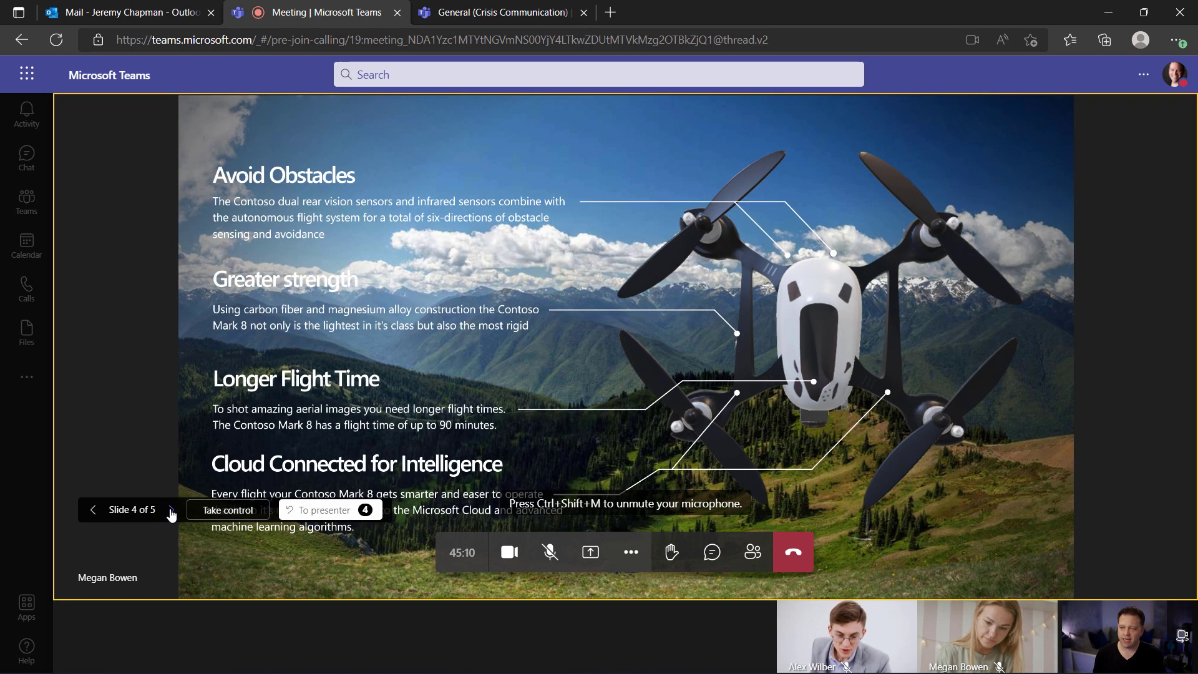
left_click(316, 510)
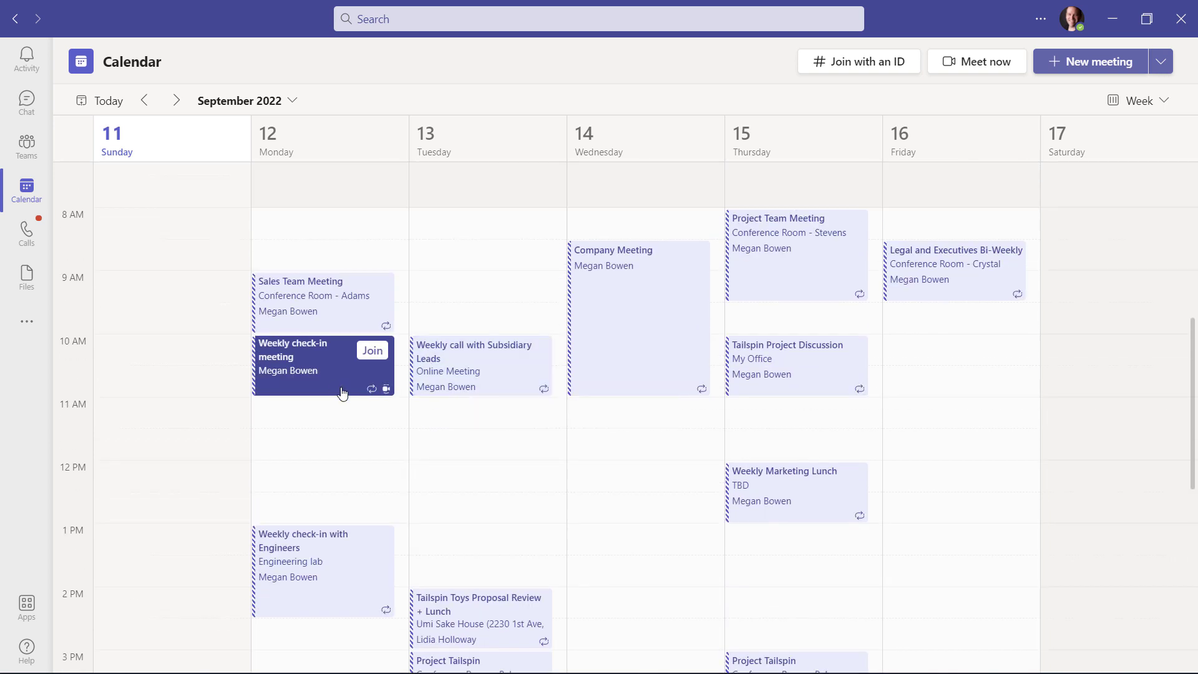
Start joining Monday's Weekly check-in meeting from the Teams desktop calendar and try the blur and the colourful bookshelf room backgrounds
left_click(372, 351)
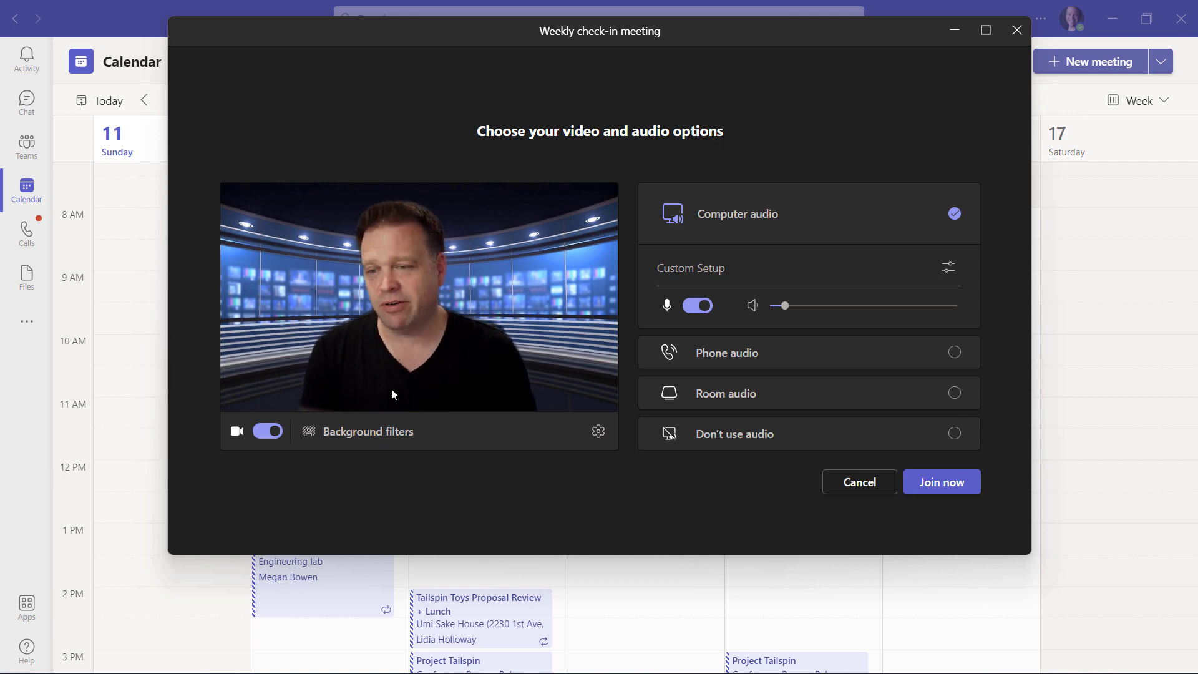
left_click(380, 432)
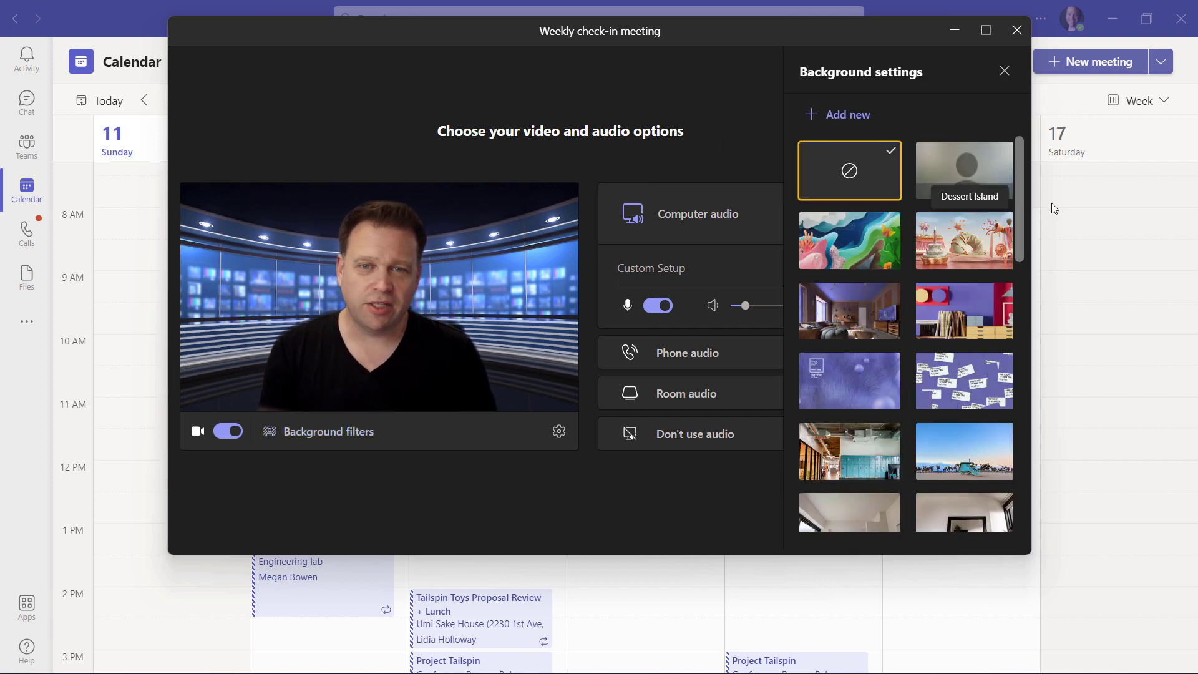
left_click(990, 187)
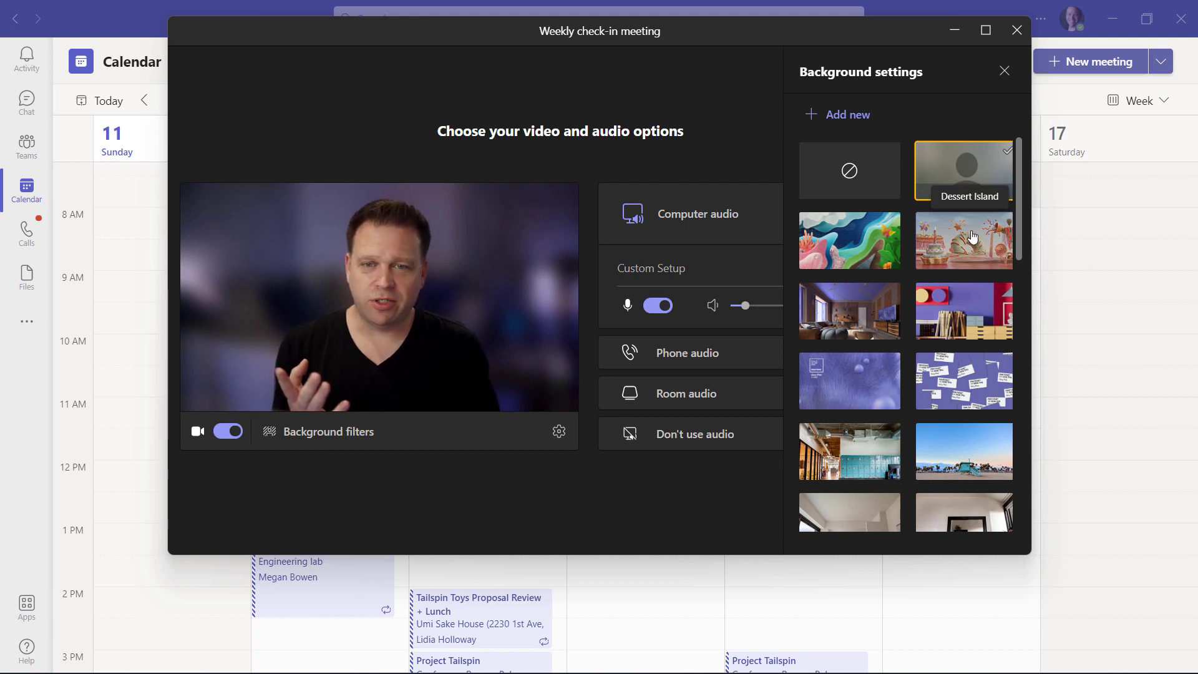
left_click(953, 319)
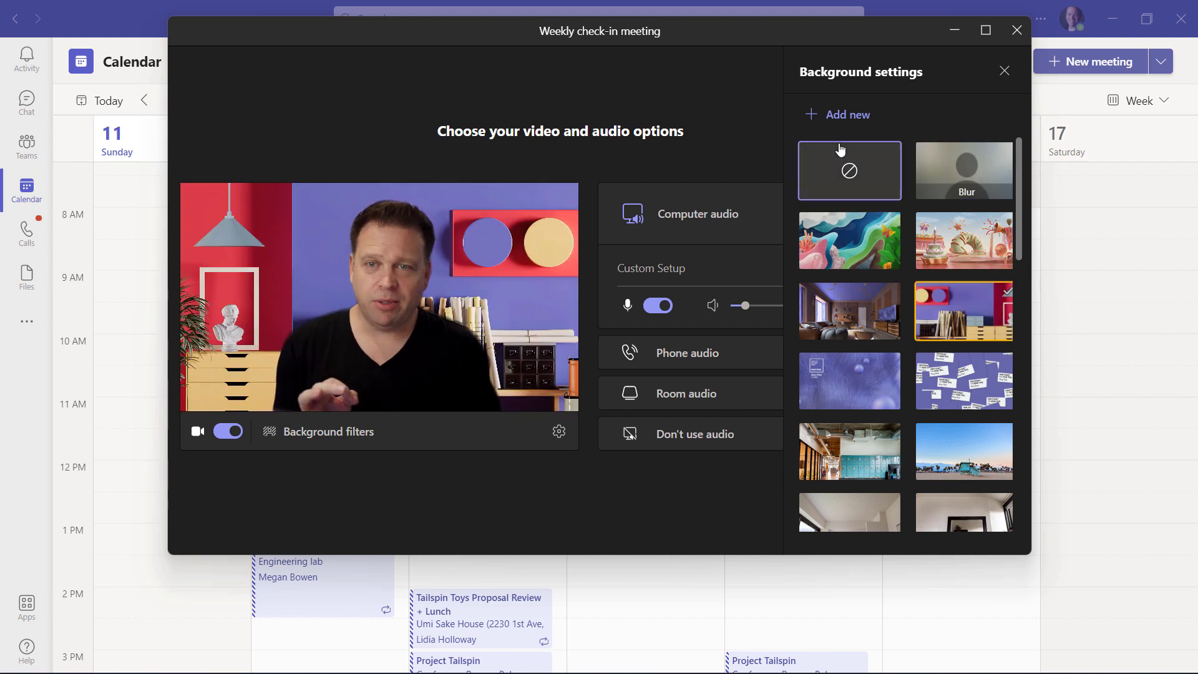
Add animated.jpg from the Backgrounds folder as a custom video background for the meeting
left_click(838, 115)
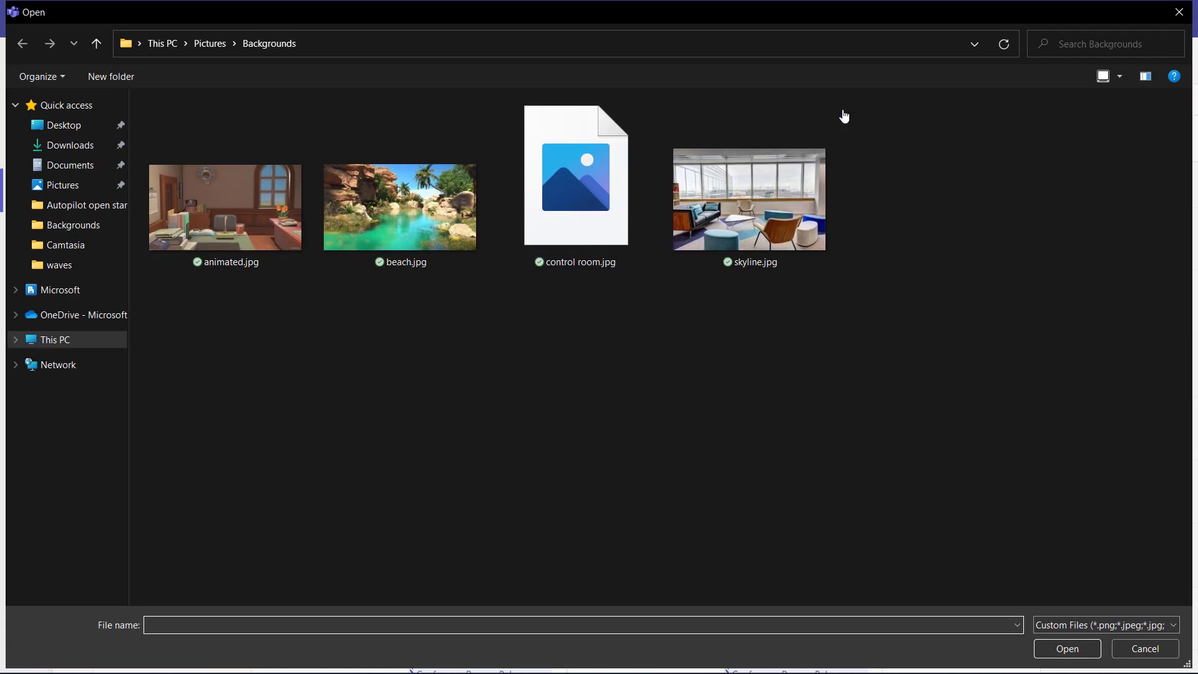
left_click(225, 220)
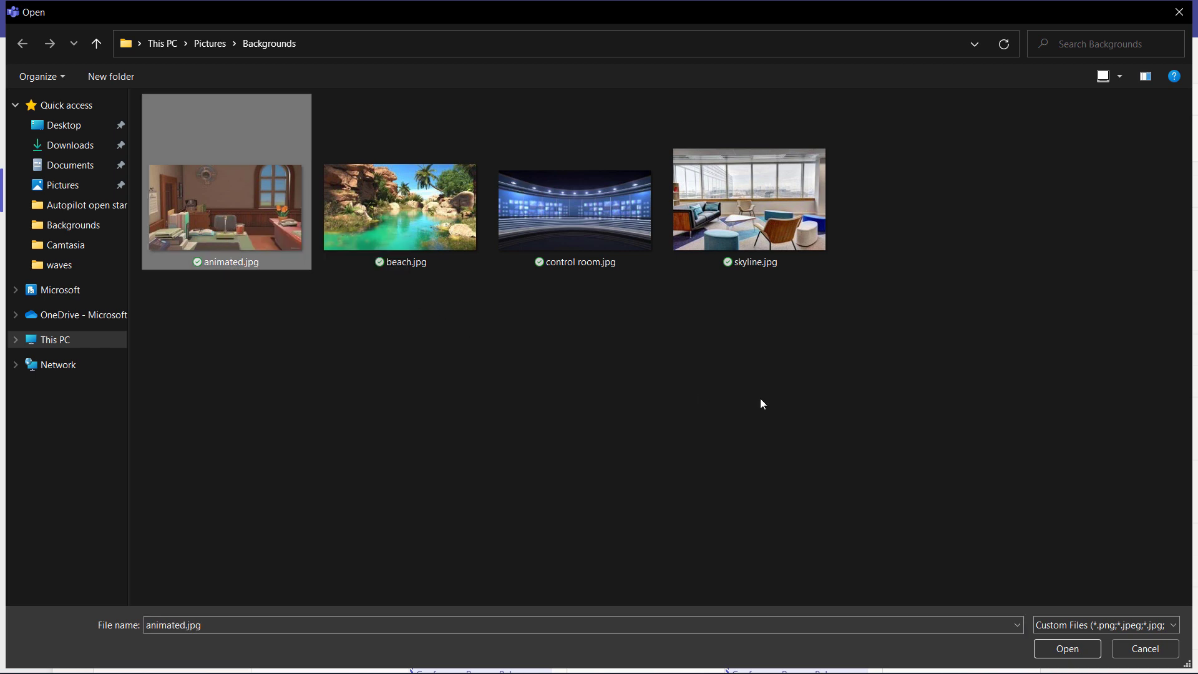
left_click(1067, 646)
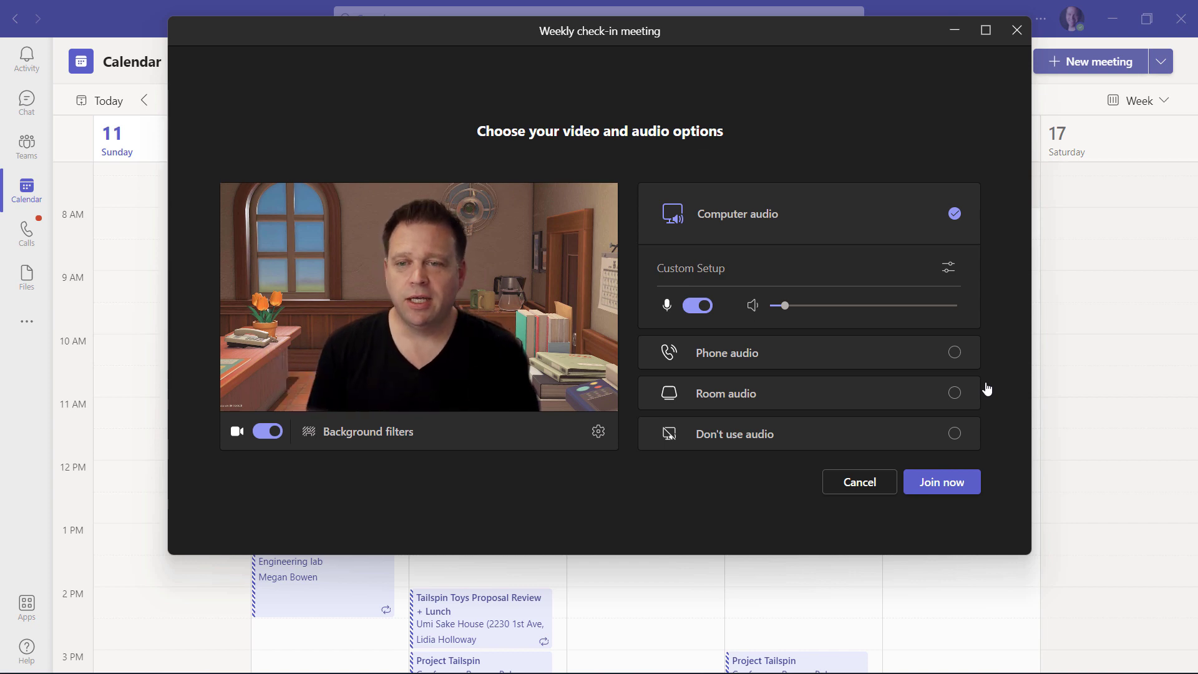
Compare the video preview with and without mirroring in the device settings, and leave Mirror my video off
left_click(947, 267)
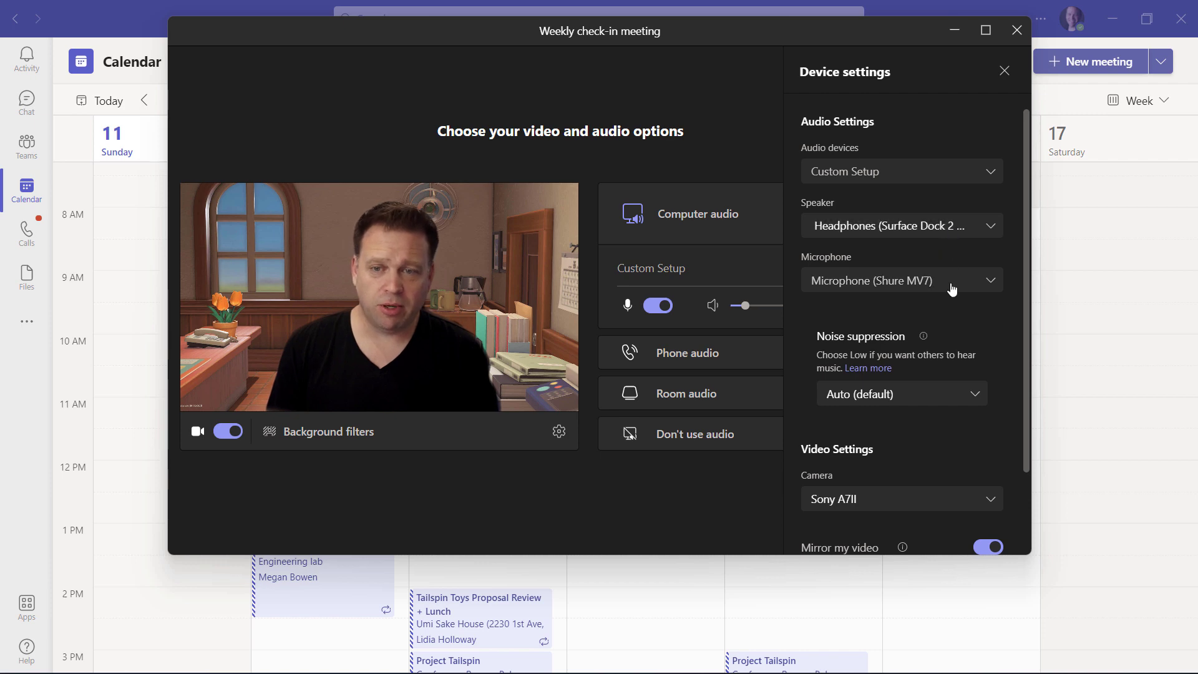
scroll(952, 316, "down", 2)
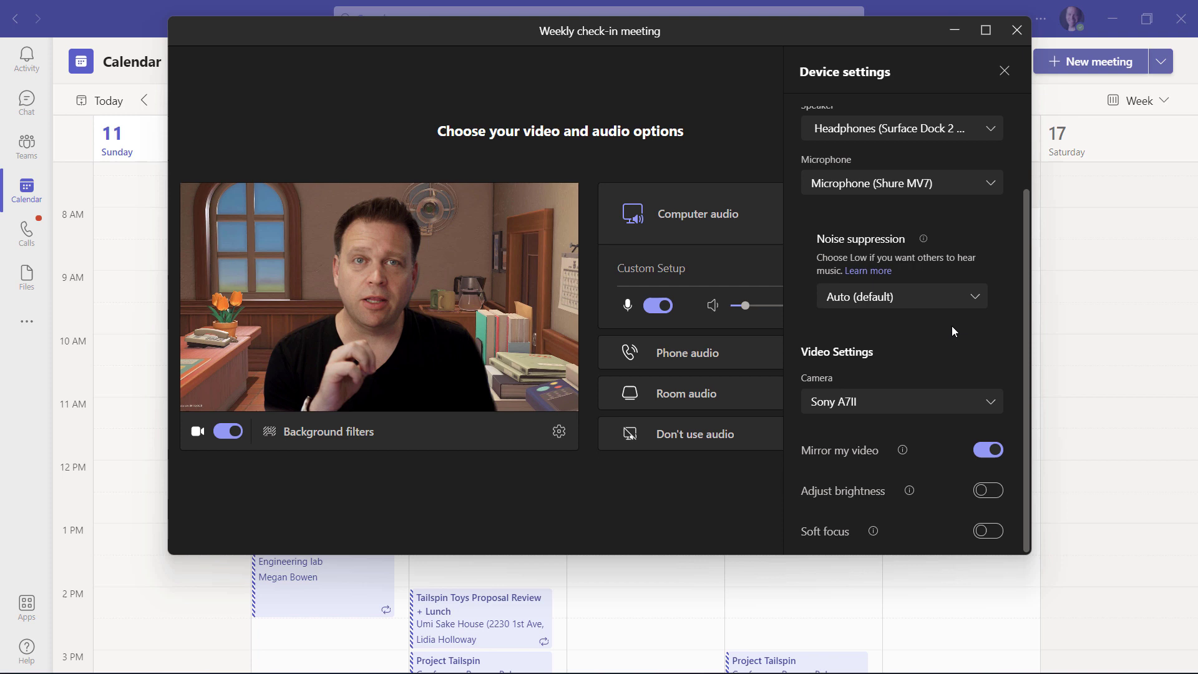
left_click(993, 451)
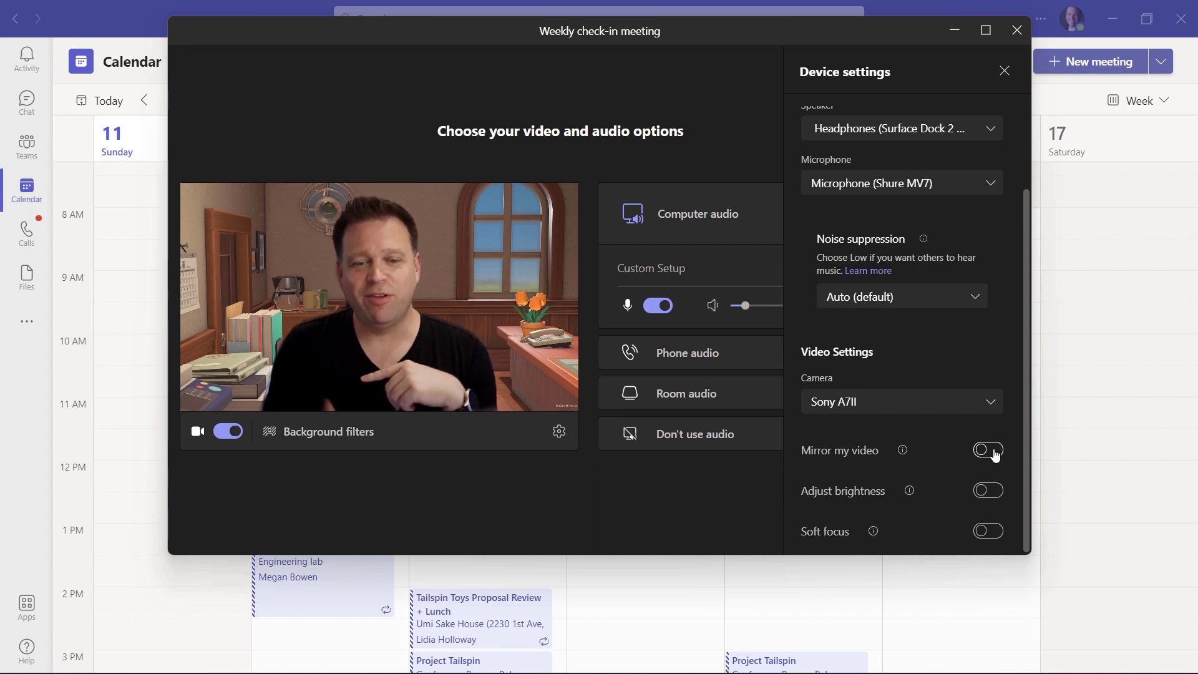
left_click(989, 451)
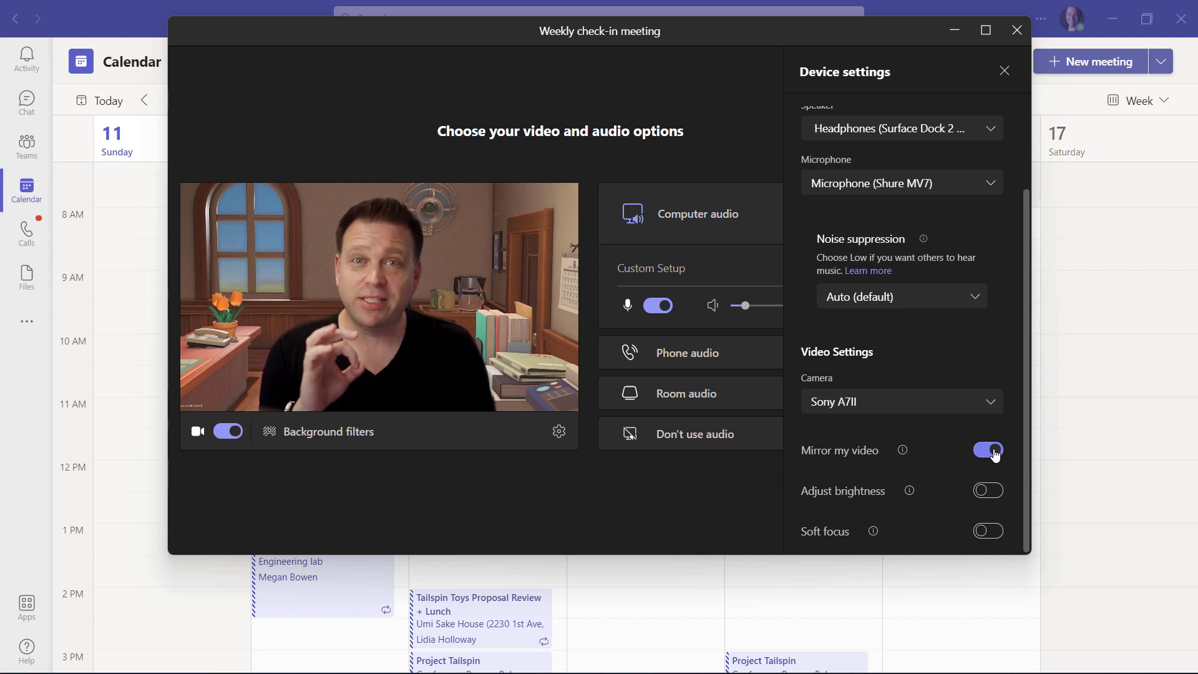
left_click(992, 450)
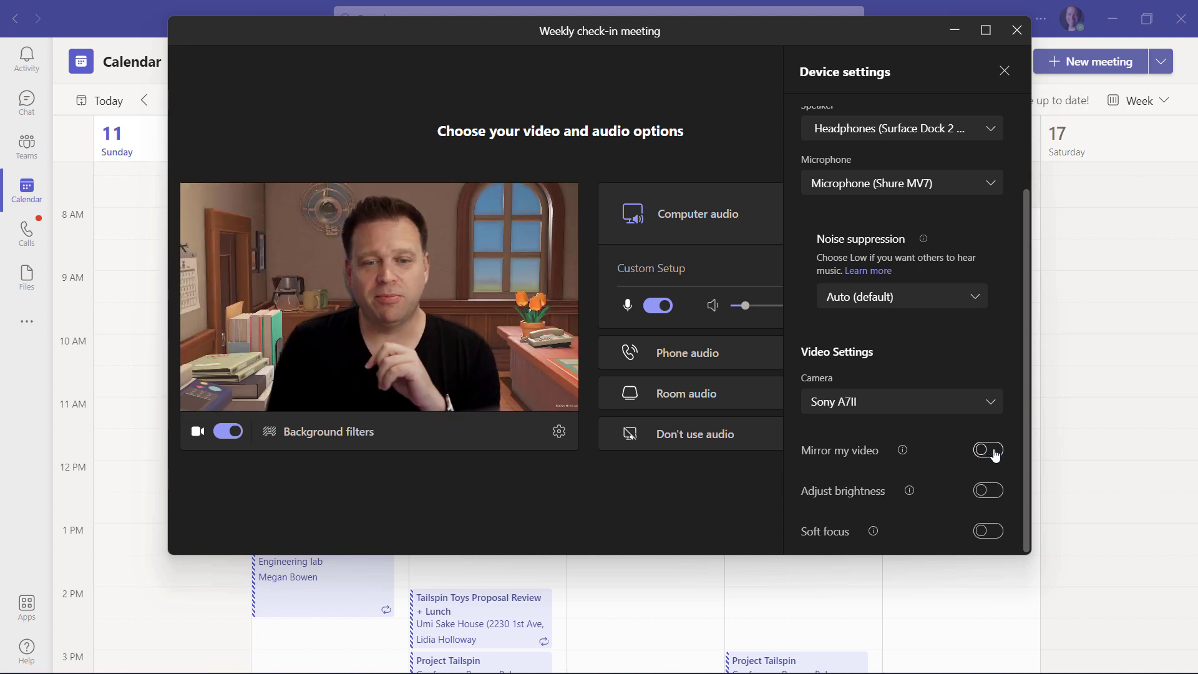
Try the Adjust brightness option, turn on Soft focus and reduce its strength to about one fifth
left_click(986, 493)
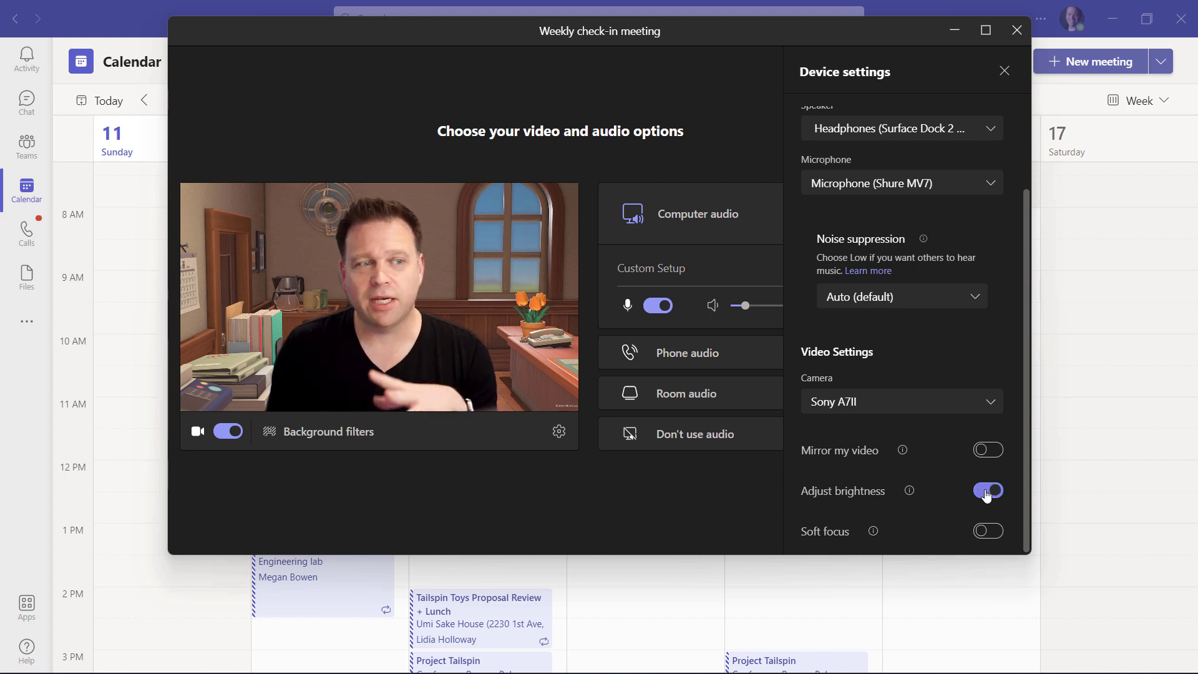
left_click(985, 492)
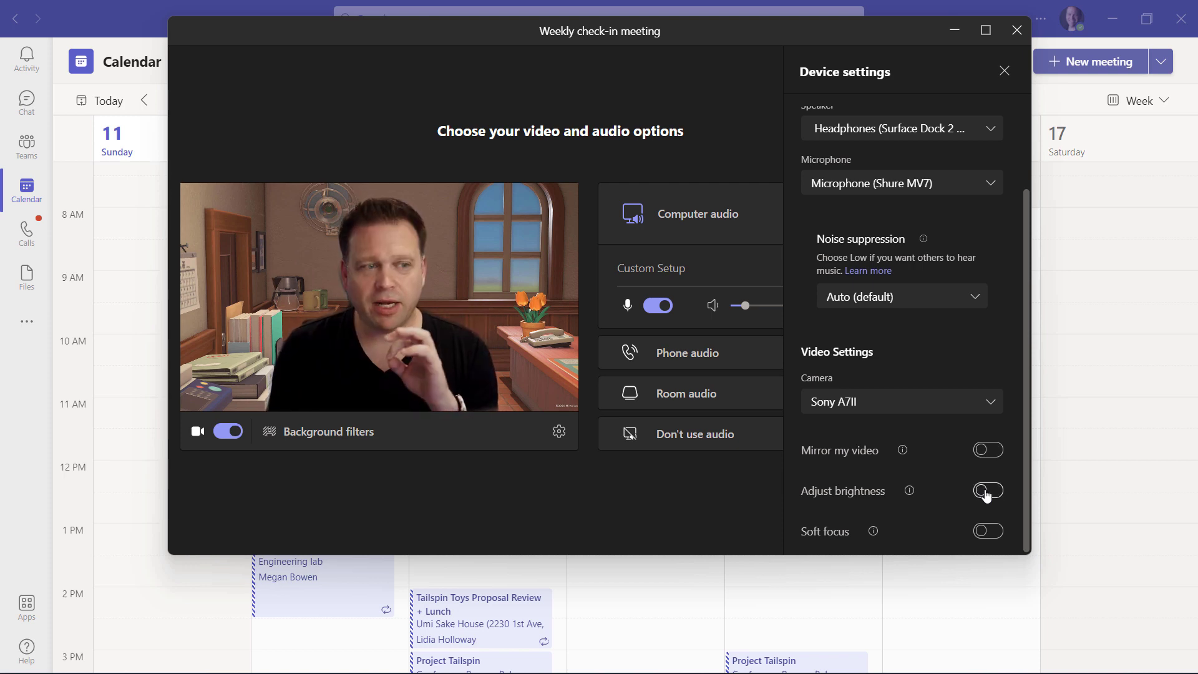
left_click(989, 531)
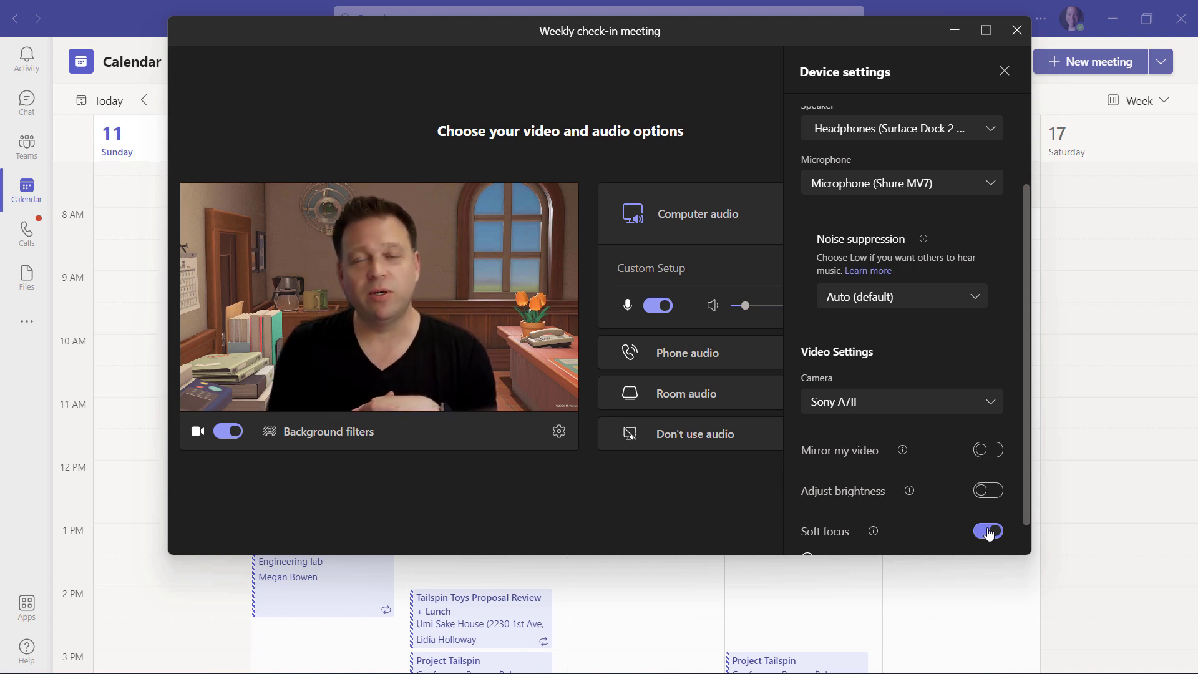
scroll(989, 532, "down", 1)
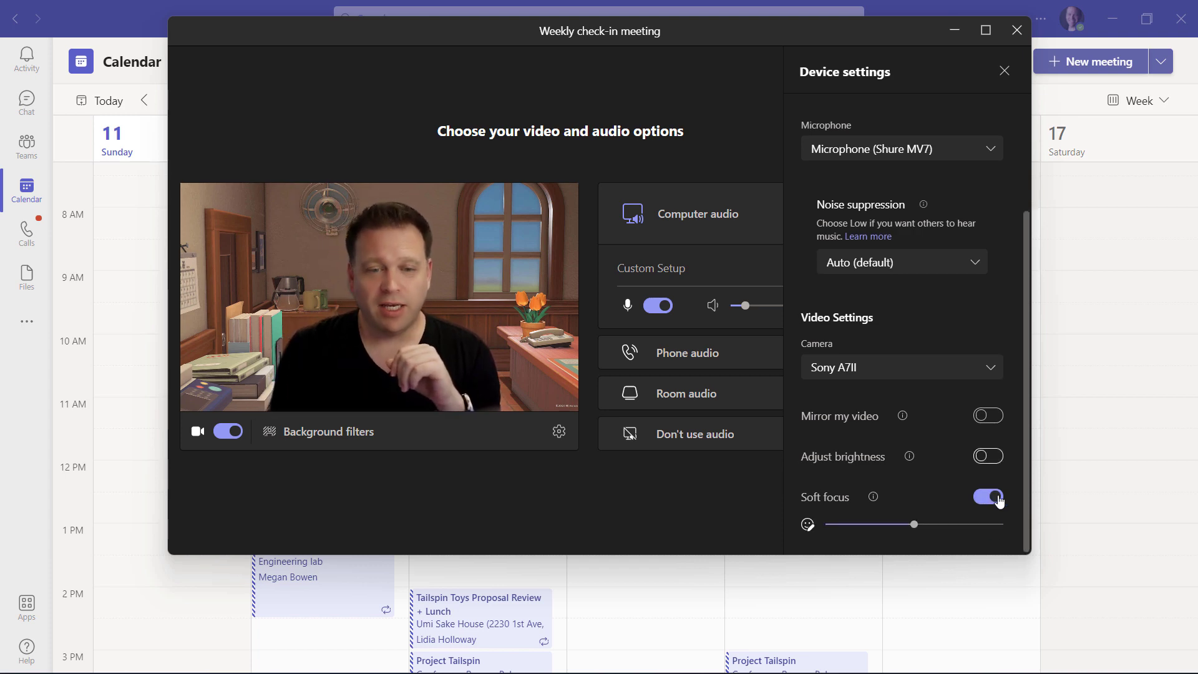
left_click_drag(917, 526, 862, 530)
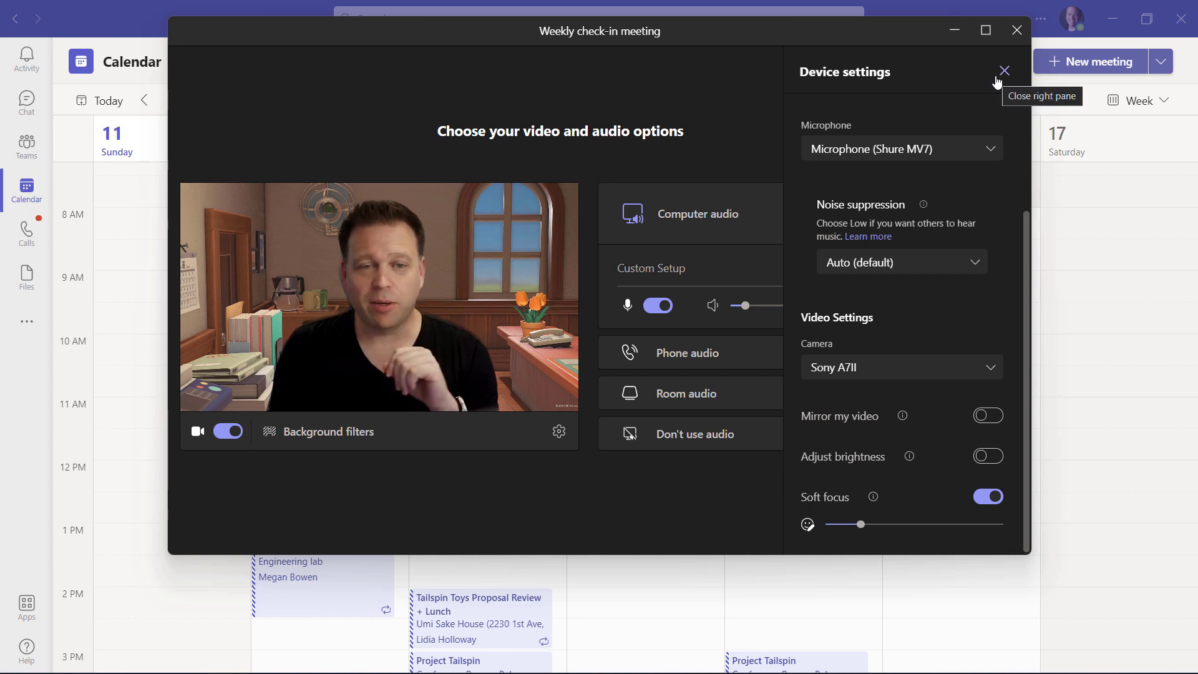
Examine the available noise suppression levels in the device settings, leaving Auto (default) selected
left_click(978, 265)
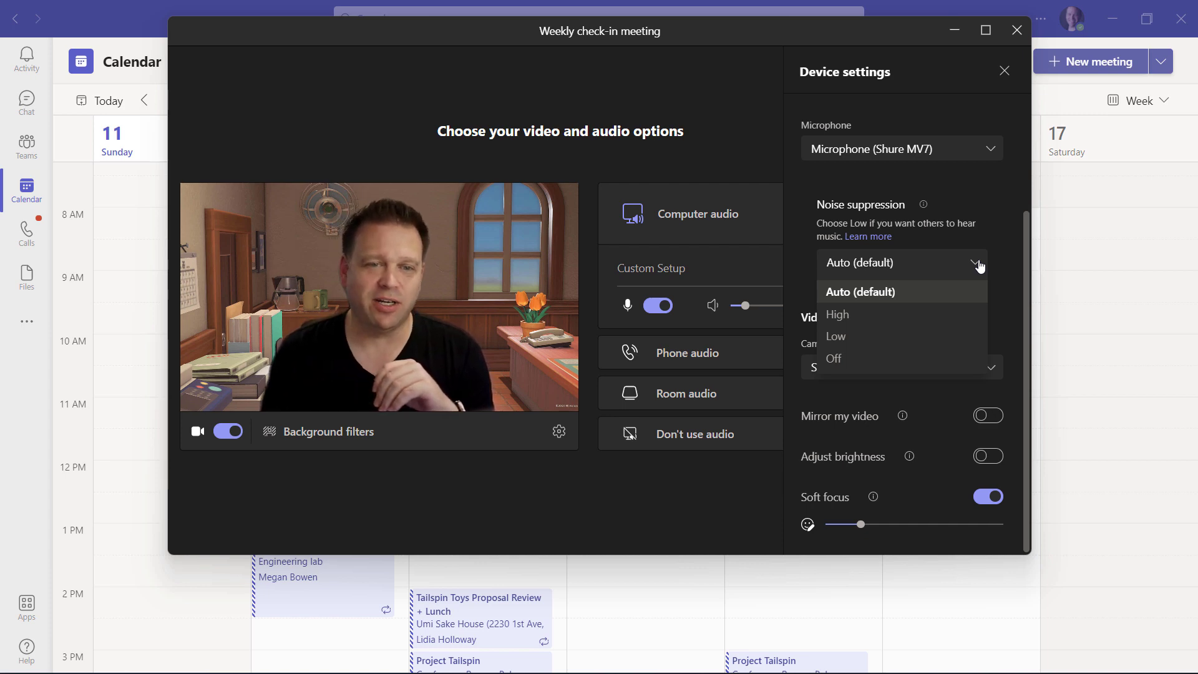
left_click(979, 265)
scroll(999, 133, "up", 5)
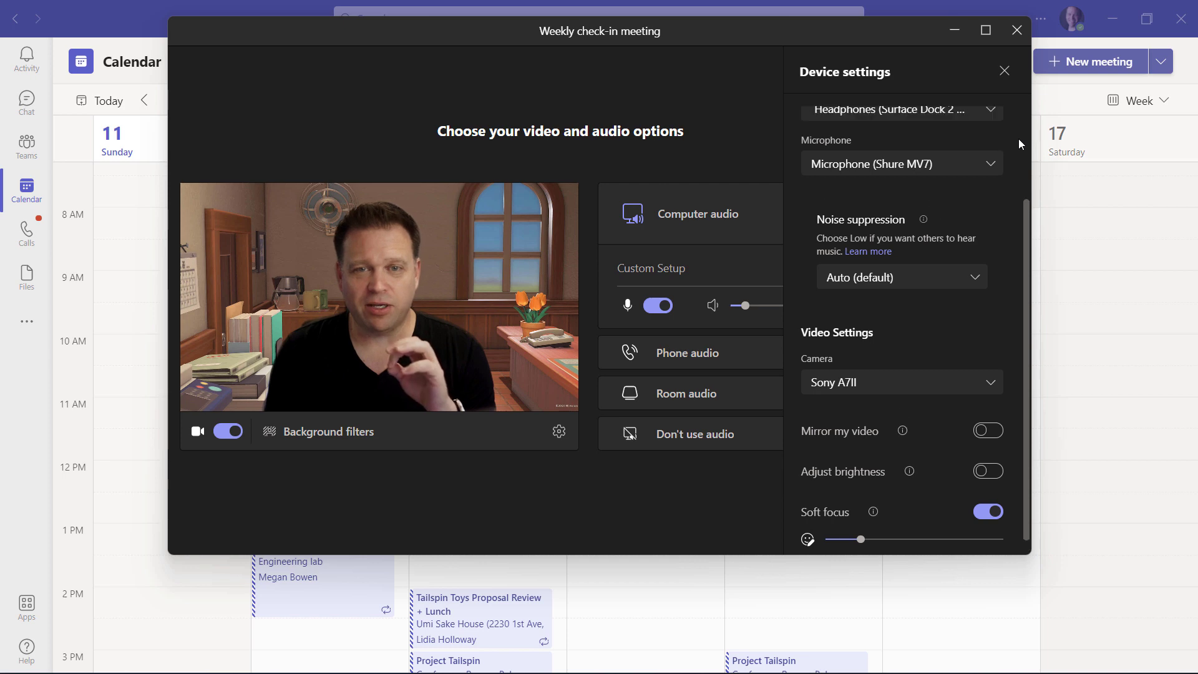
Close the device settings, join the Weekly check-in meeting with computer audio and maximize the meeting window
left_click(1004, 73)
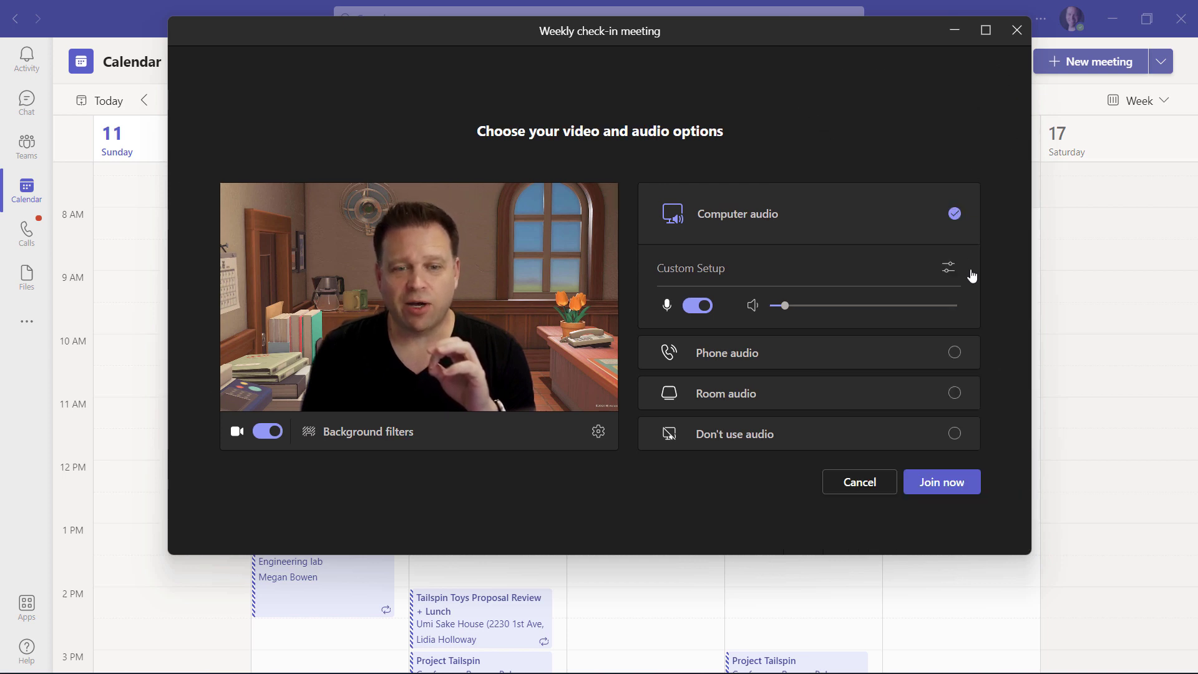
left_click(942, 483)
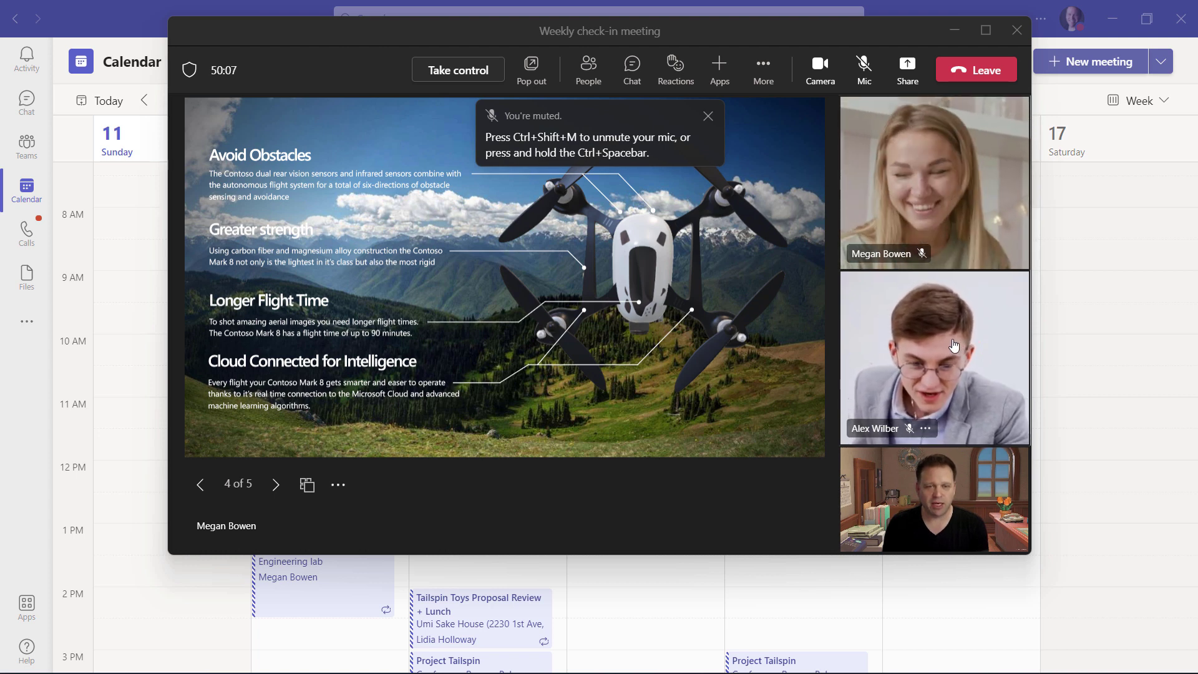
left_click(708, 118)
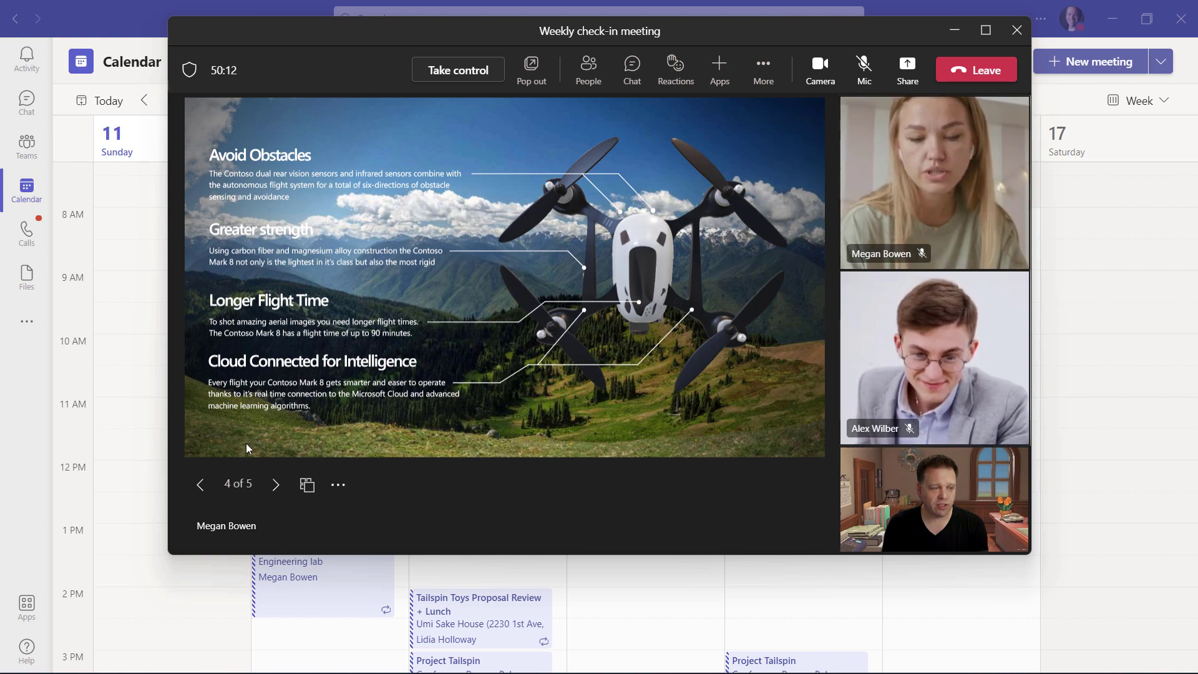
left_click(986, 30)
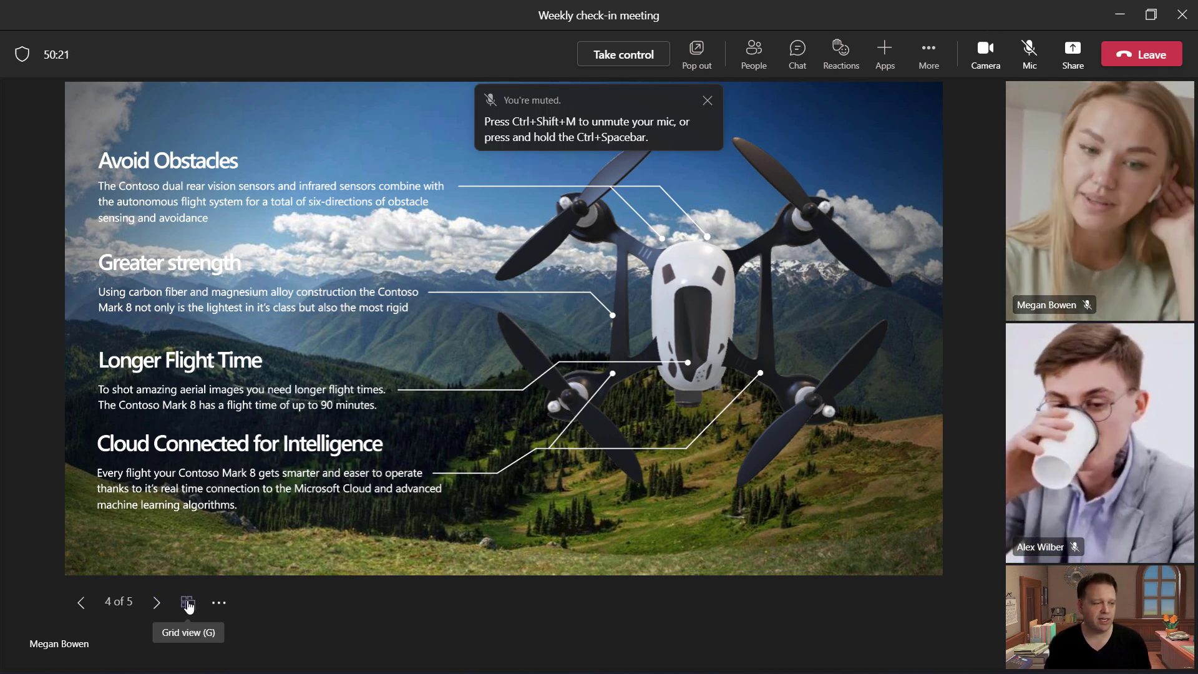
Browse the shared slides privately from slide 3 in grid view forward to slide 5, and sync back to the presenter
left_click(188, 602)
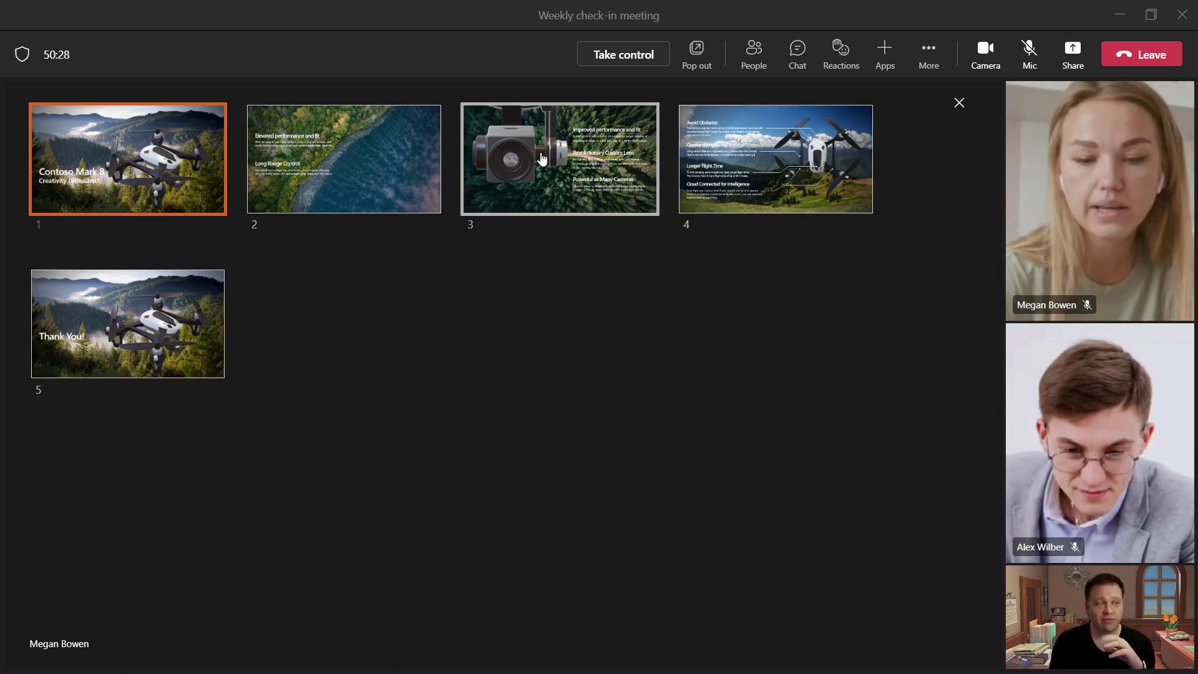
left_click(542, 159)
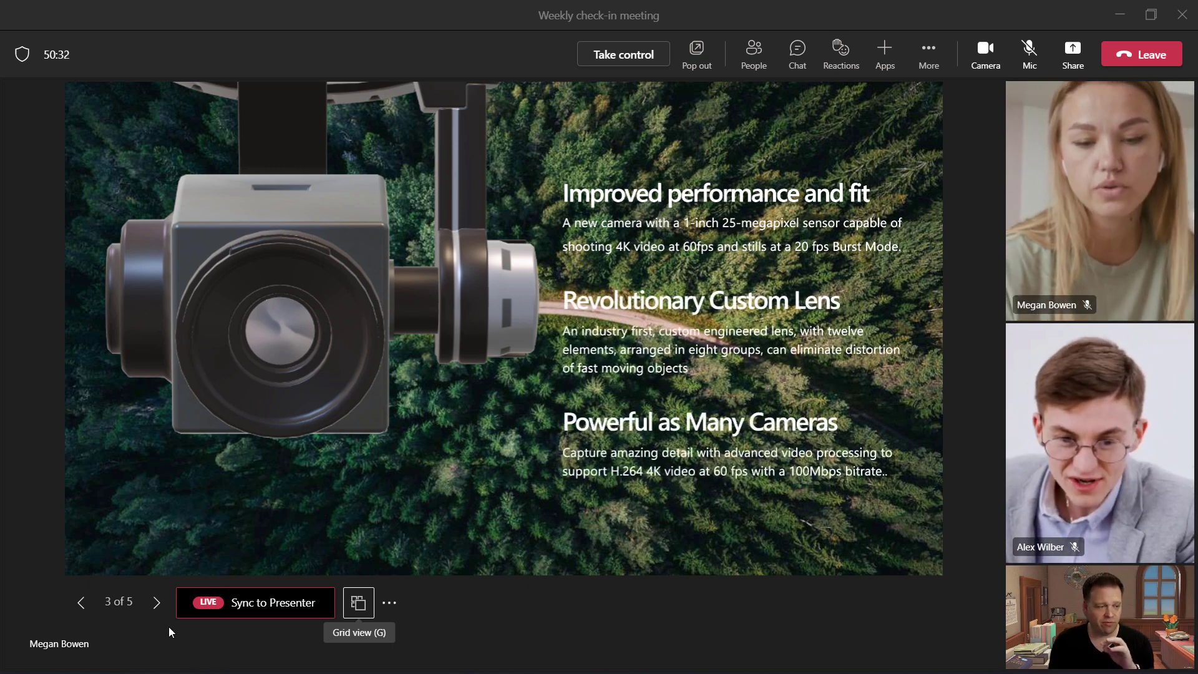
left_click(158, 603)
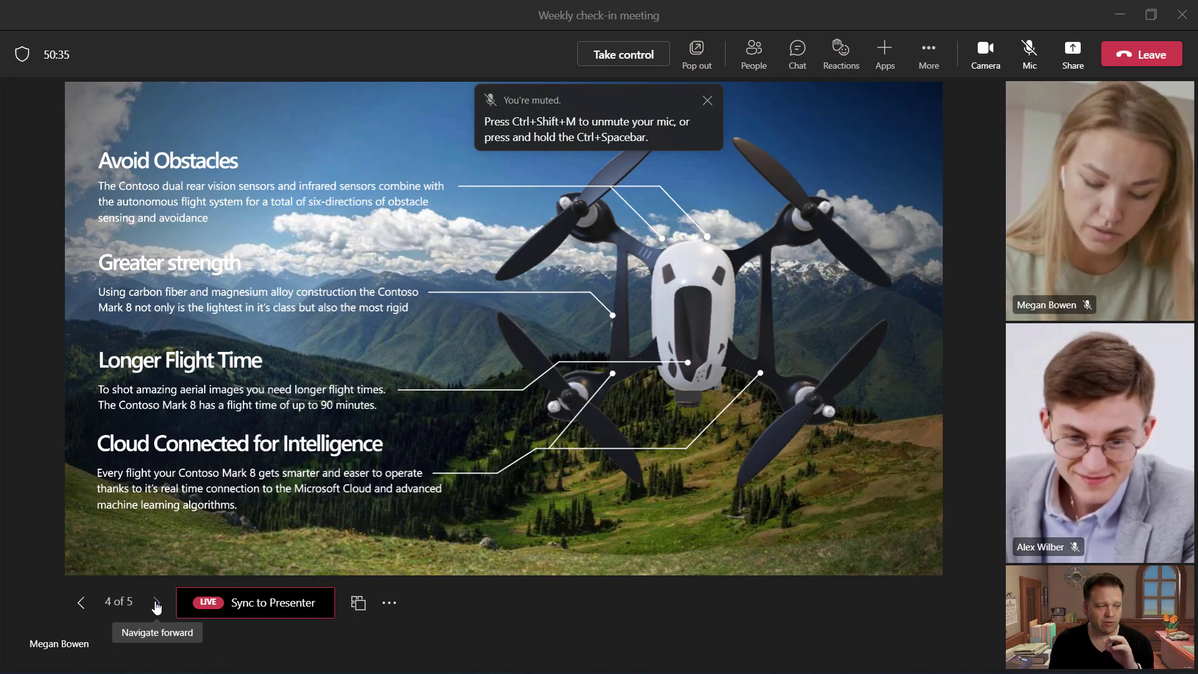
left_click(157, 603)
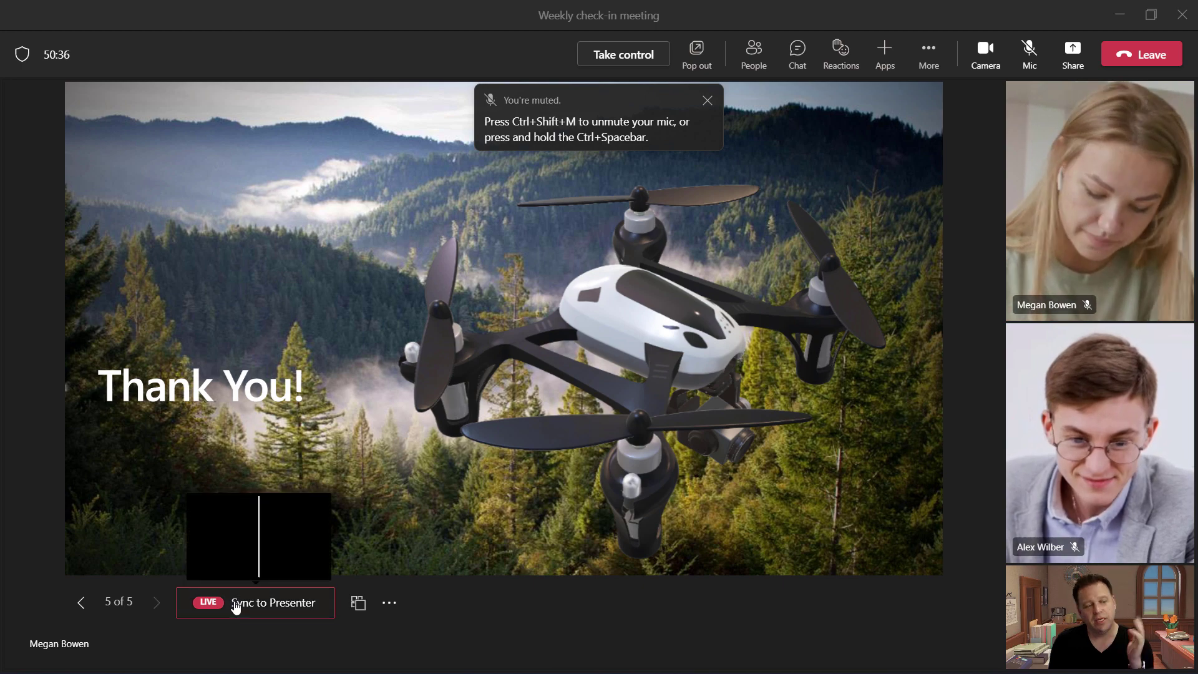
left_click(268, 603)
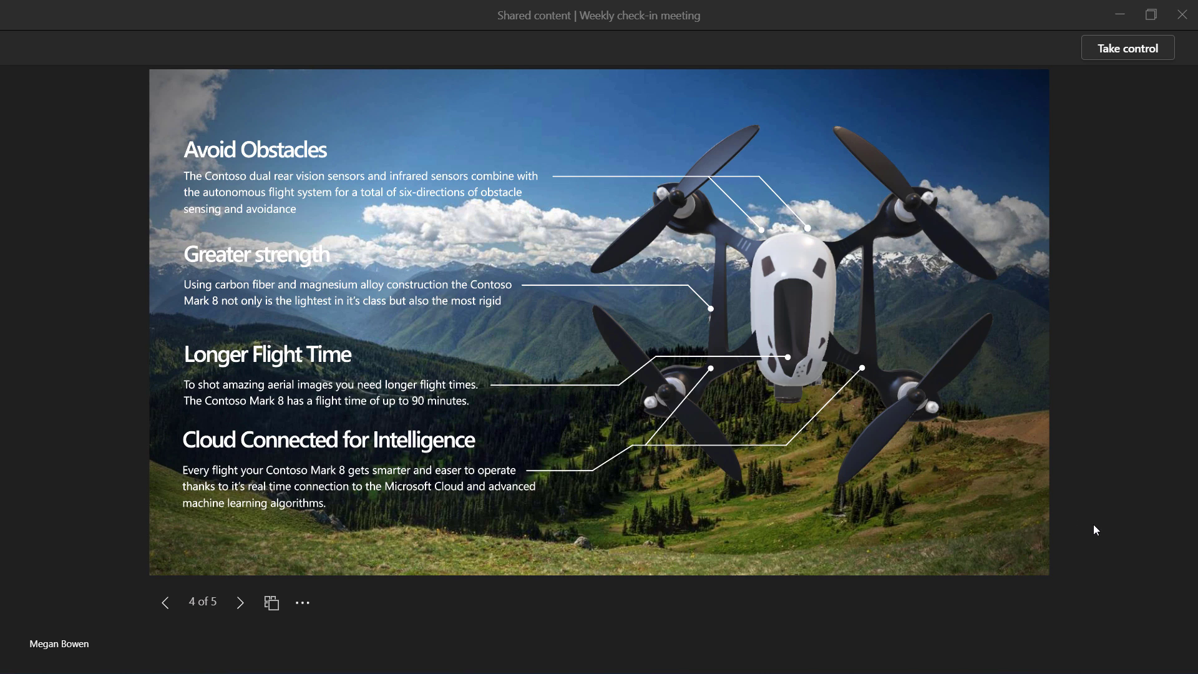
View the popped-out shared content in full screen, and close its separate window to return to the meeting
key("ctrl+shift+f")
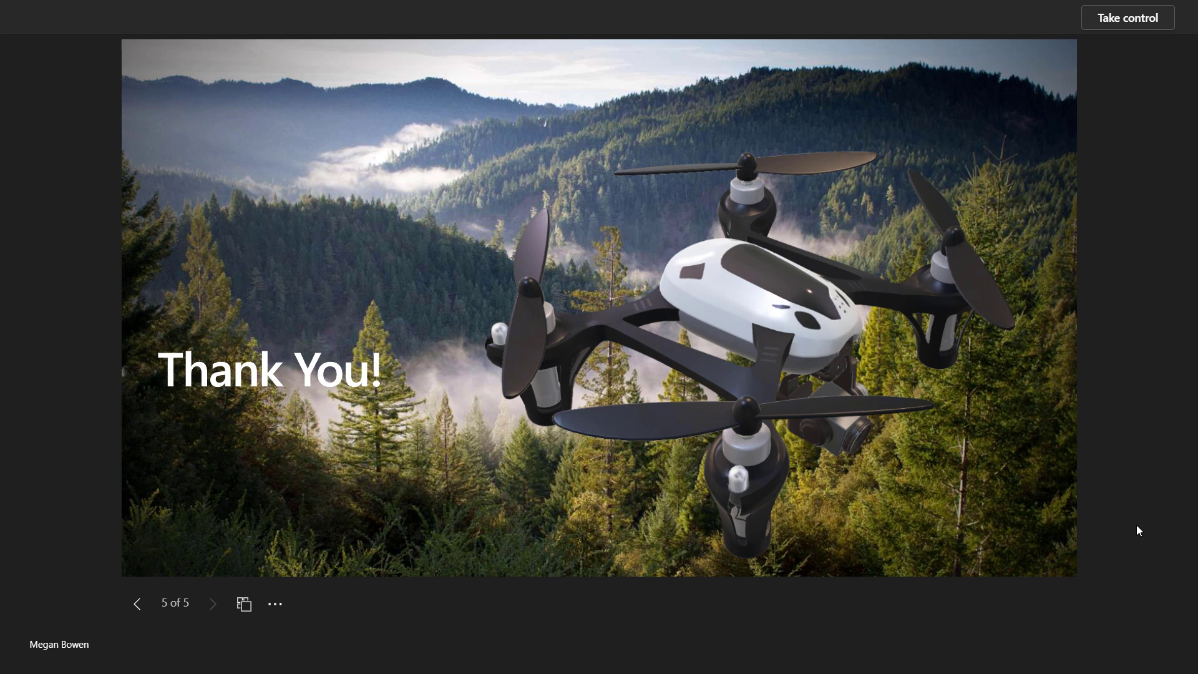
key("Escape")
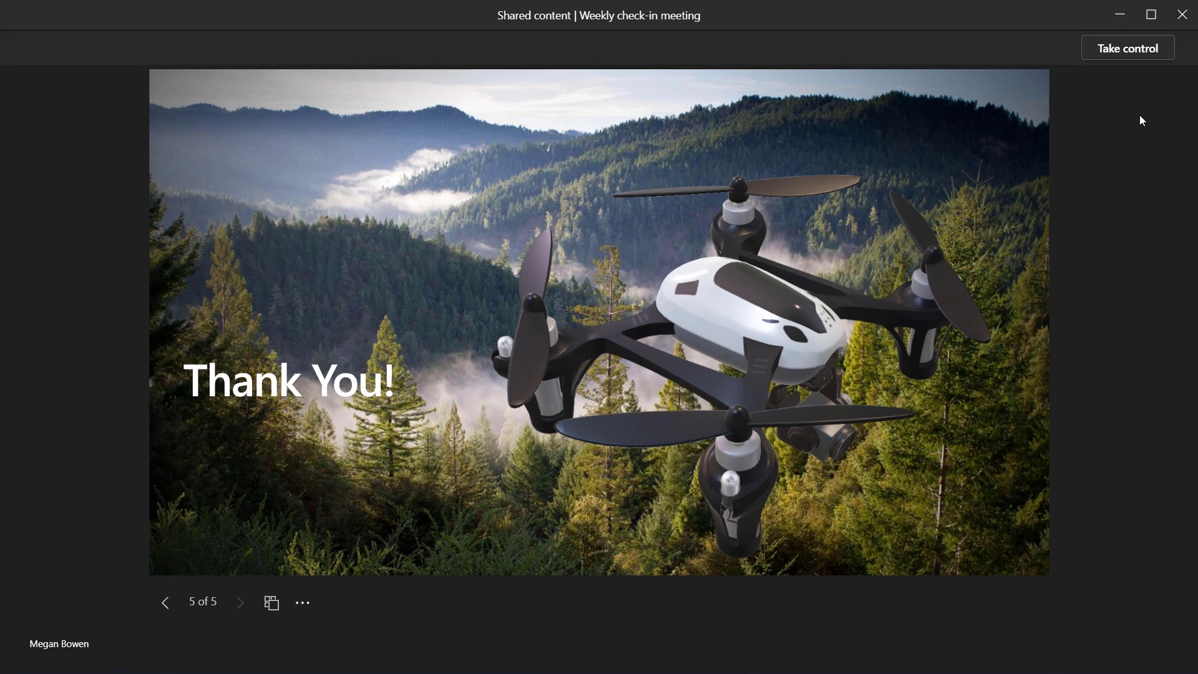
left_click(1181, 15)
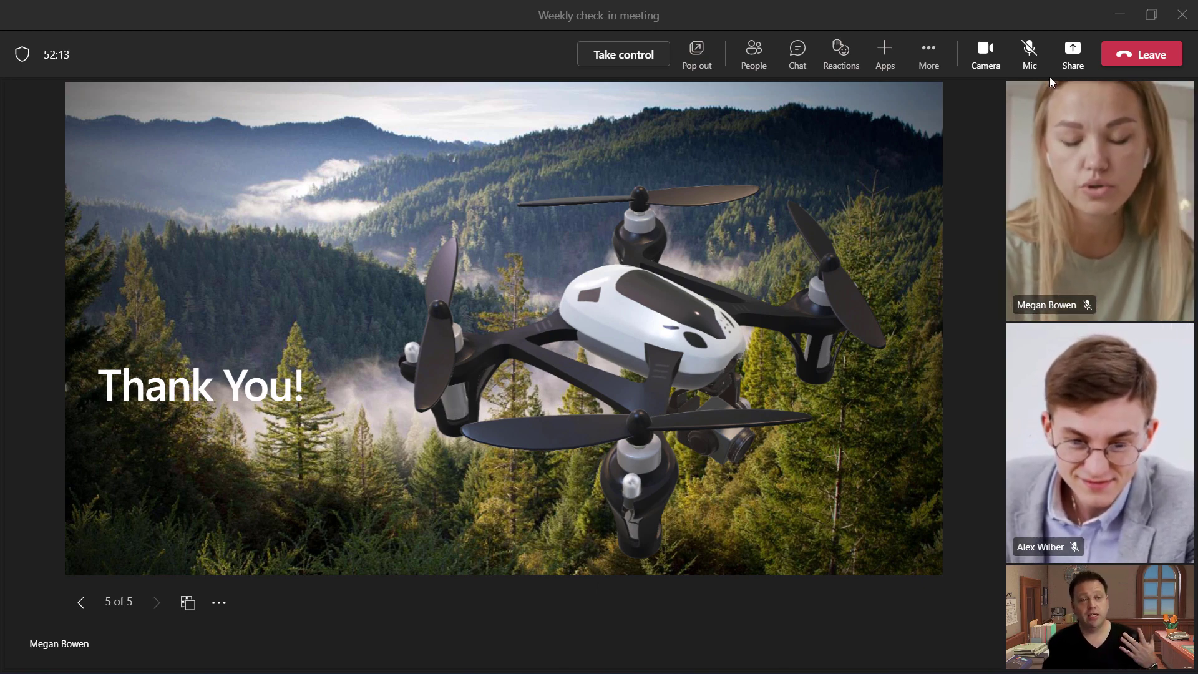
Check the participants list and send "Great presentation!" in the meeting chat
left_click(760, 62)
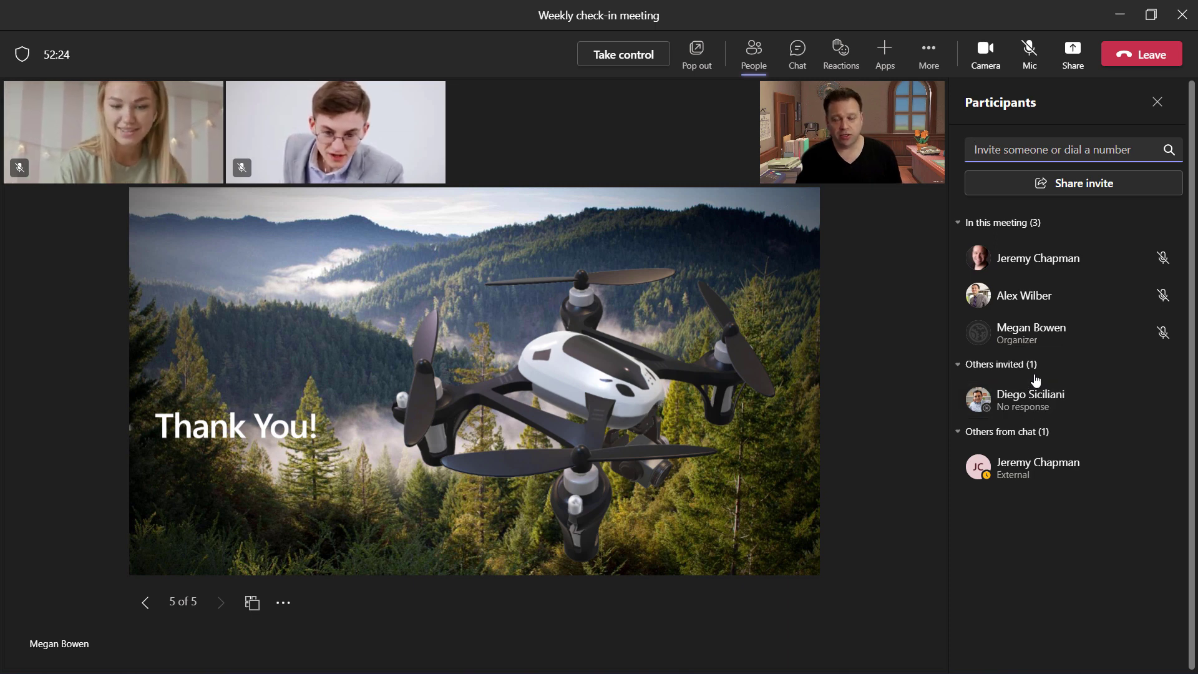
left_click(804, 60)
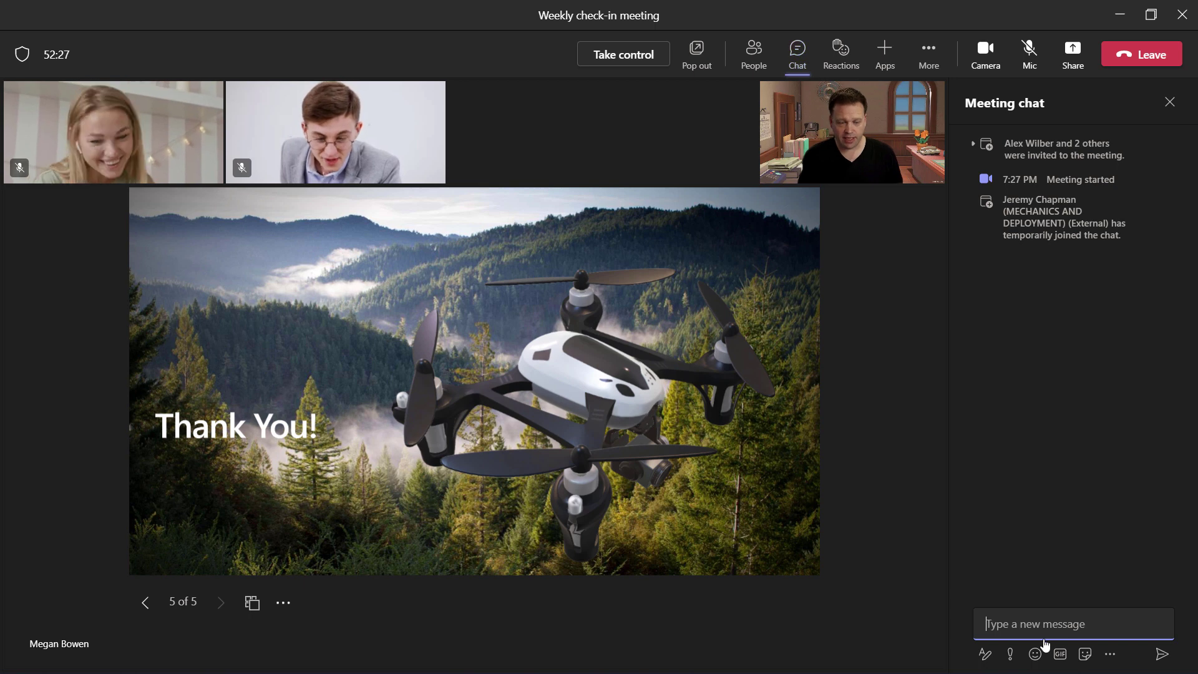
type("Great presentat")
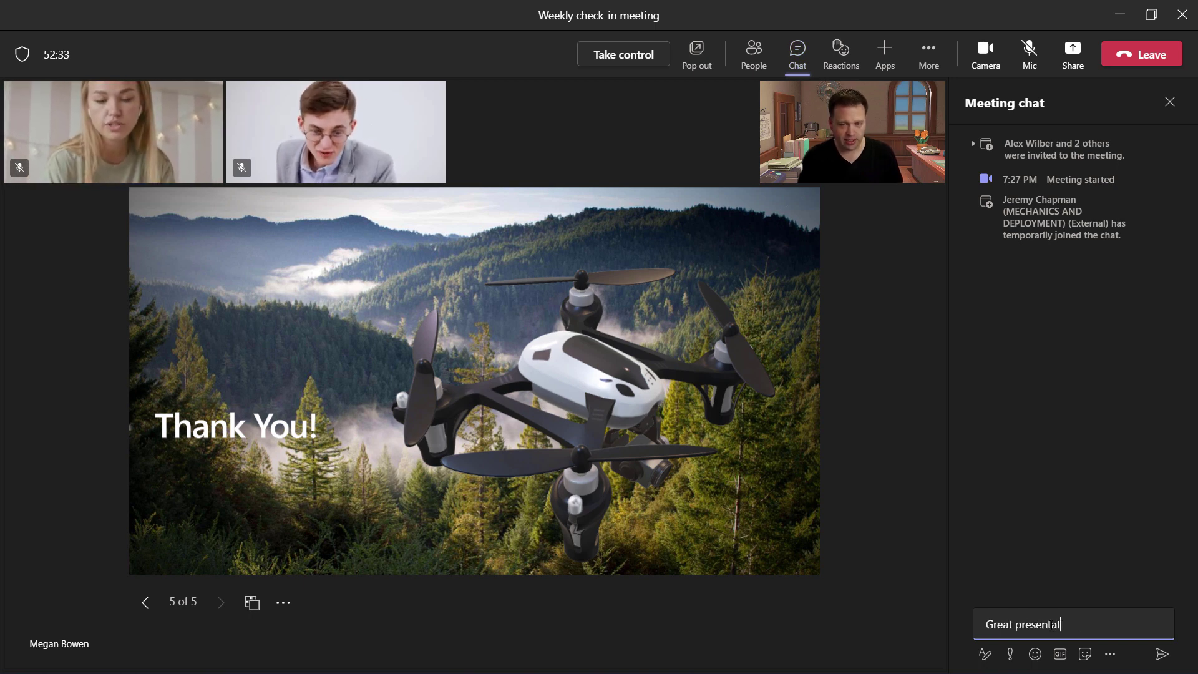
type("ion!")
key("Return")
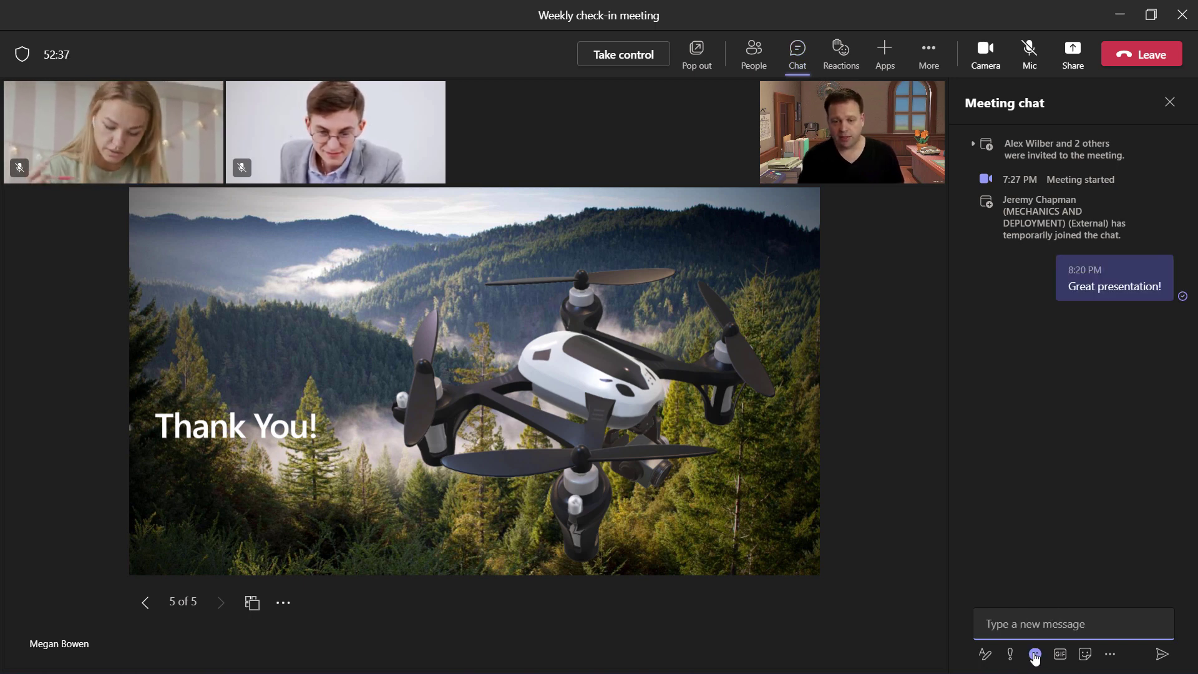
Send the first grinning emoji from the Smilies group in the meeting chat
left_click(1034, 653)
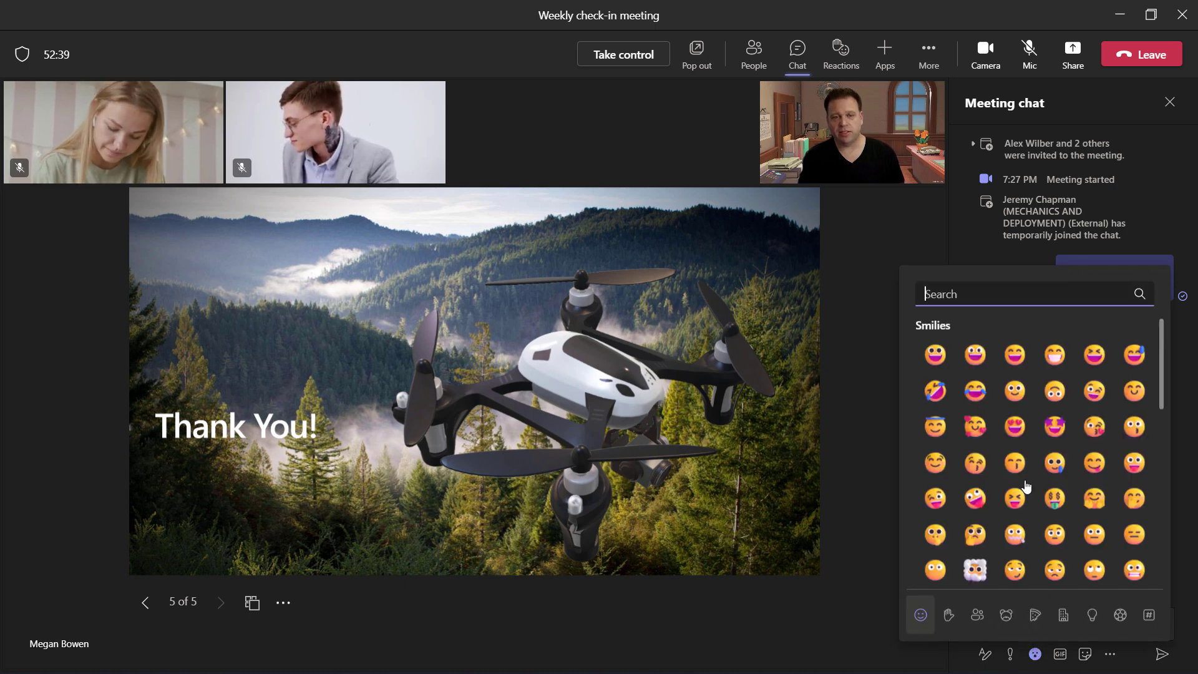
left_click(935, 354)
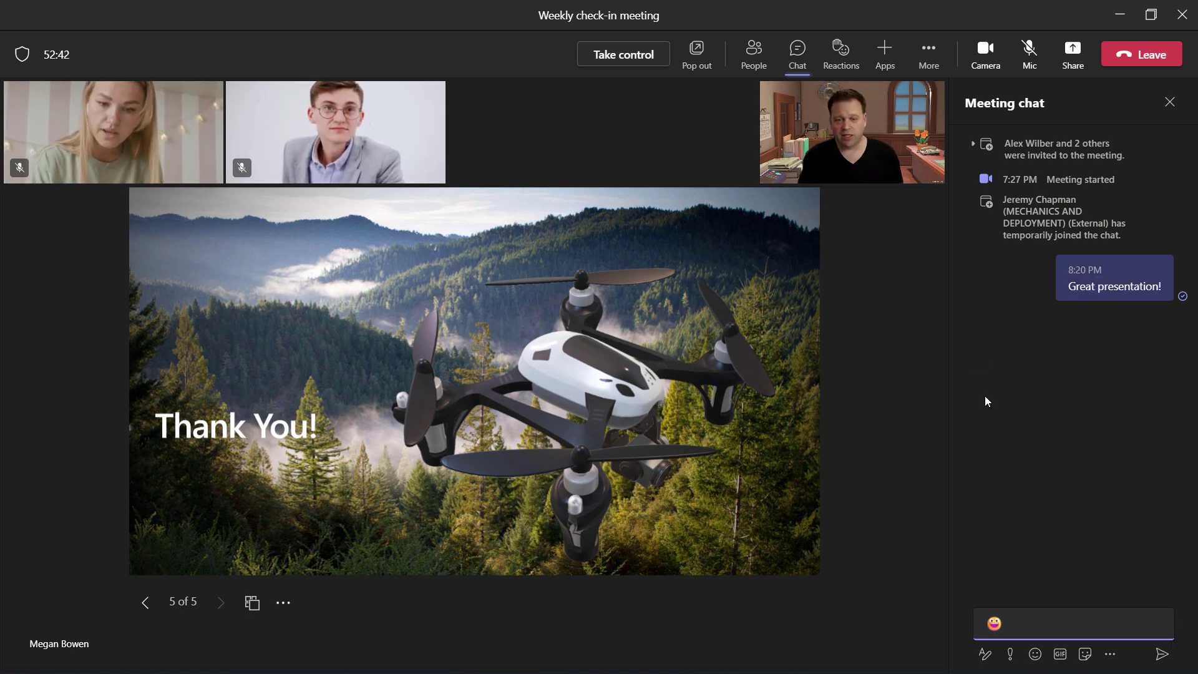
left_click(1162, 654)
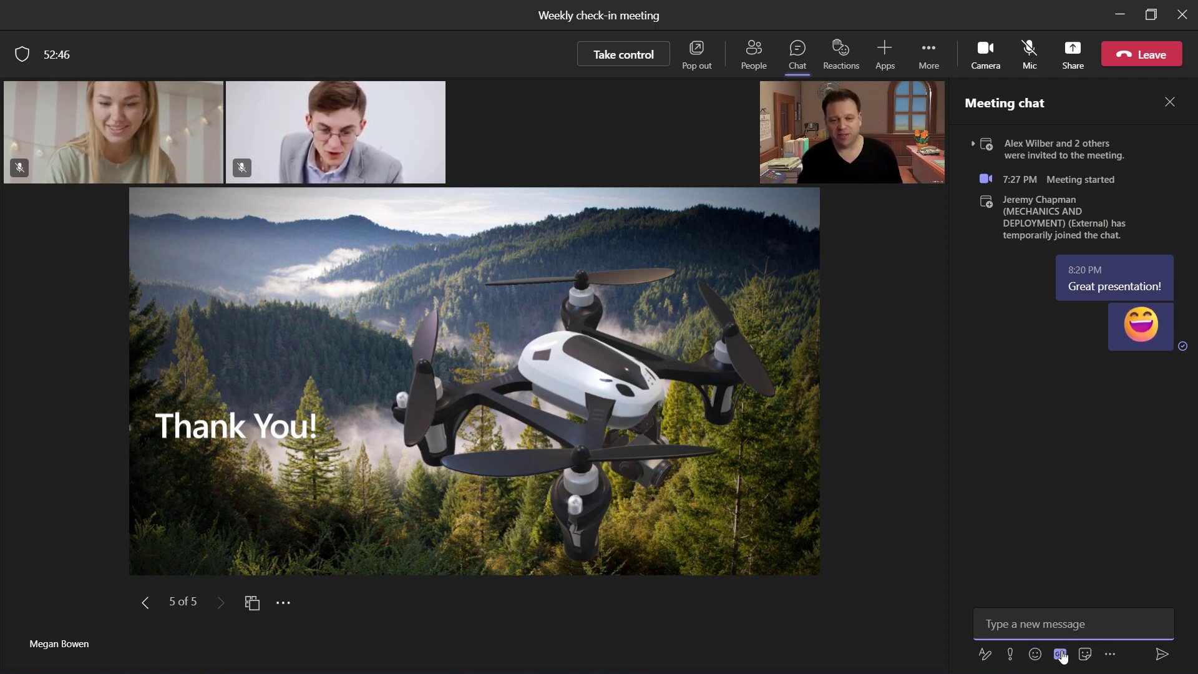
Send the GIF of the man in a cap with black eye paint in the meeting chat
left_click(1060, 654)
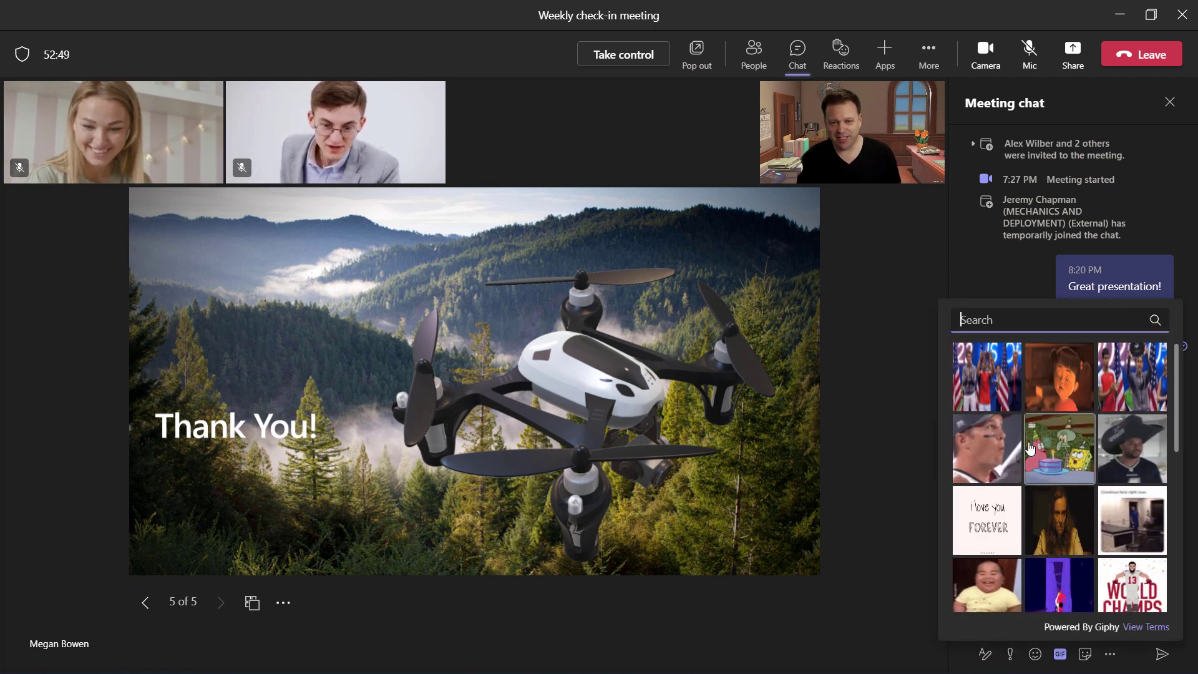
left_click(988, 449)
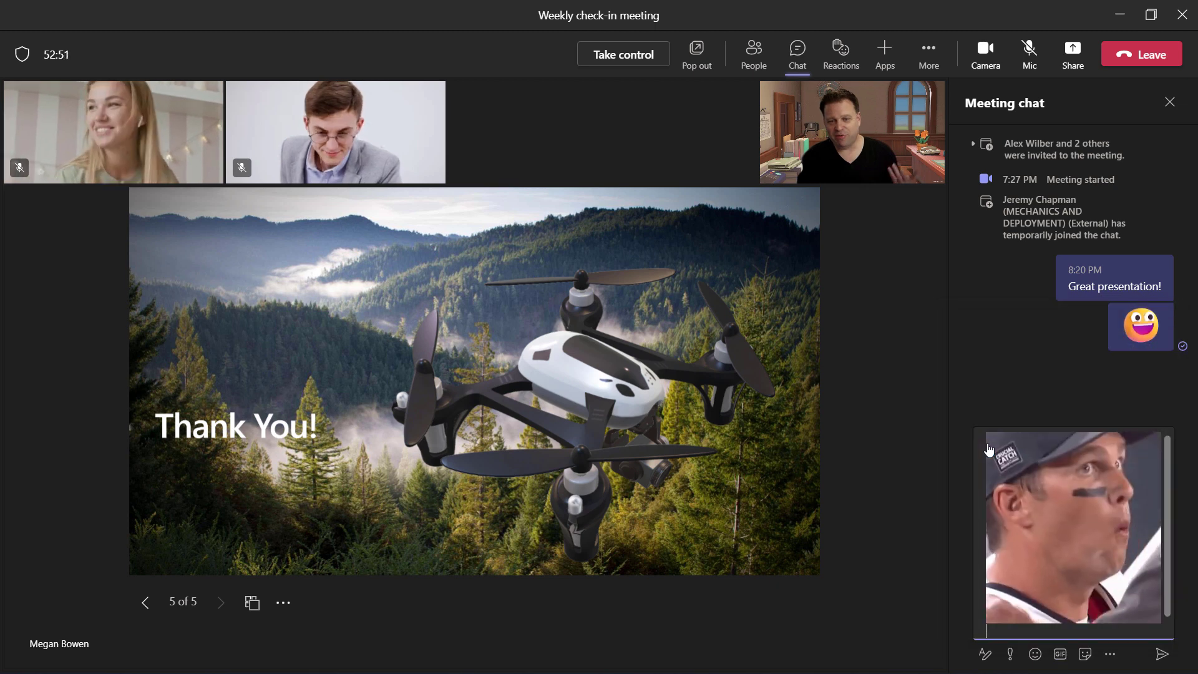
left_click(1159, 656)
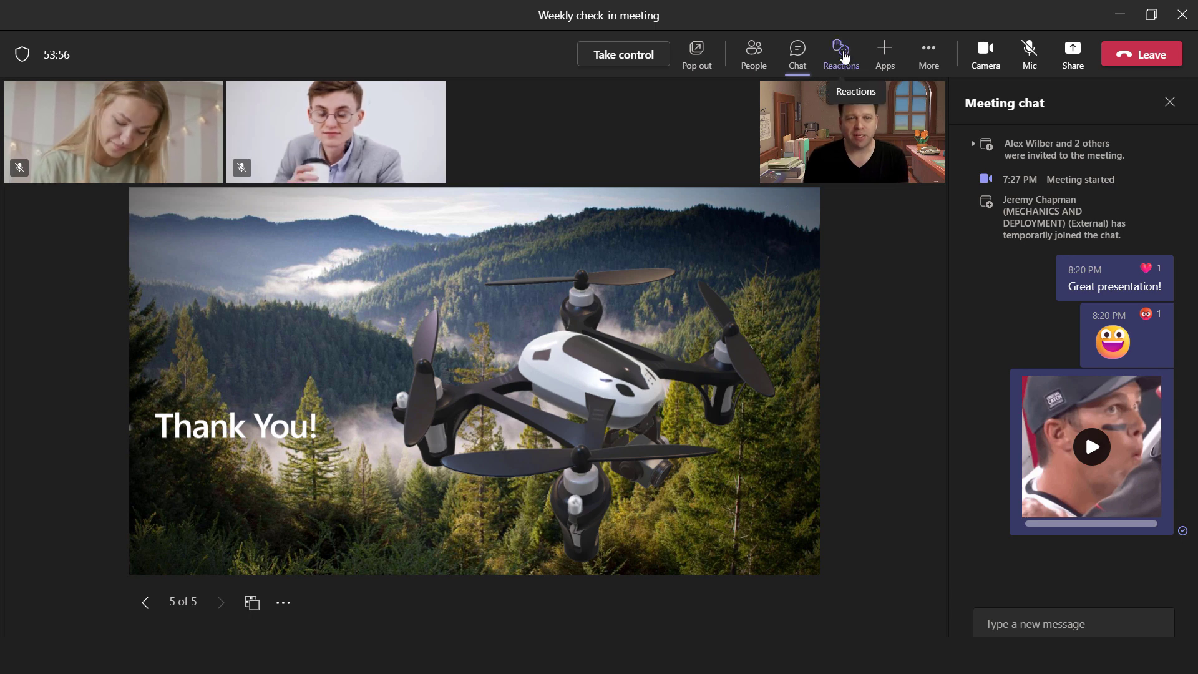
Raise a hand in the meeting and lower it again
left_click(844, 56)
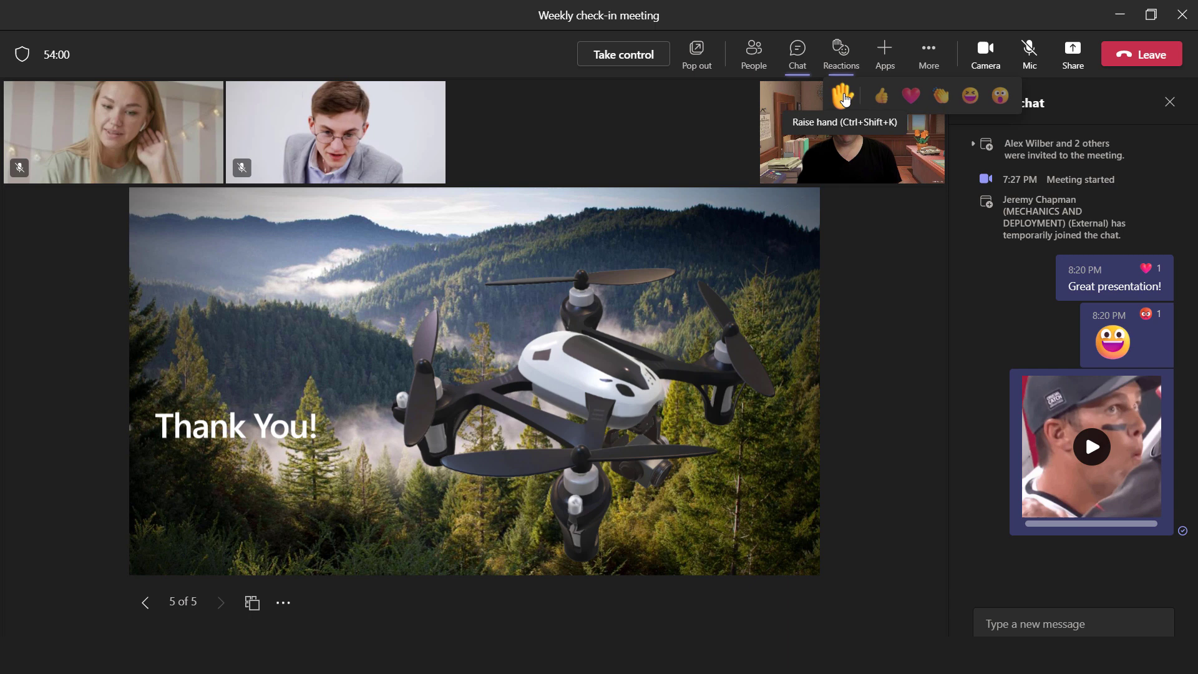
left_click(844, 97)
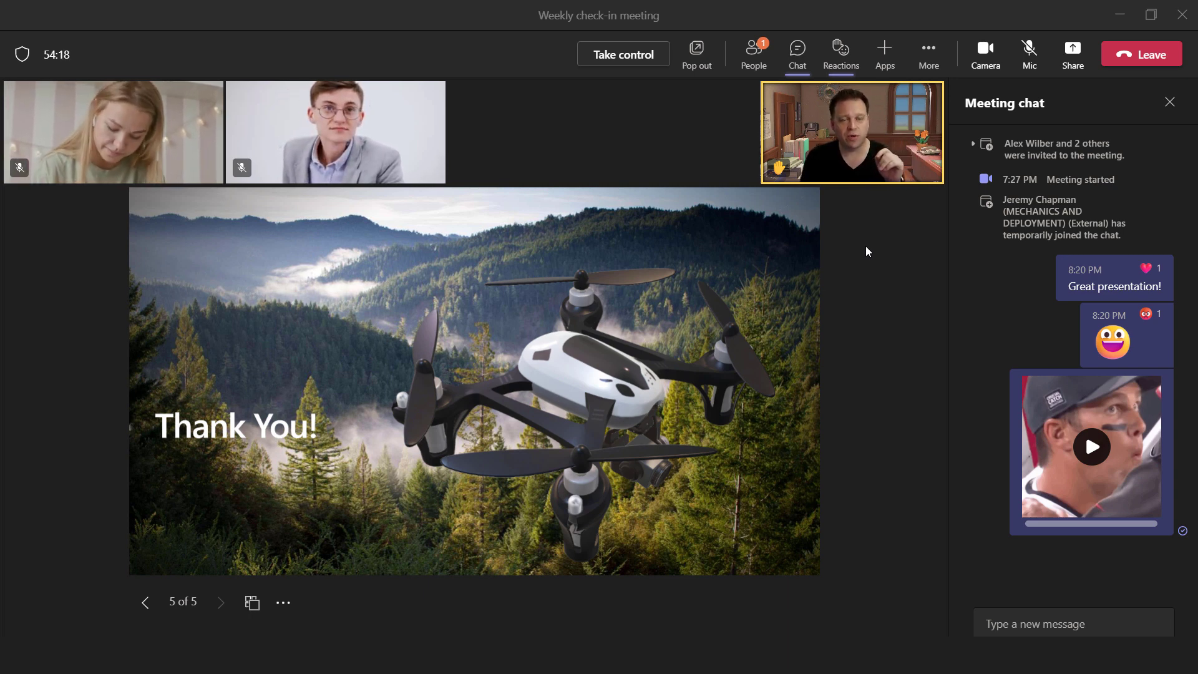
mouse_move(823, 96)
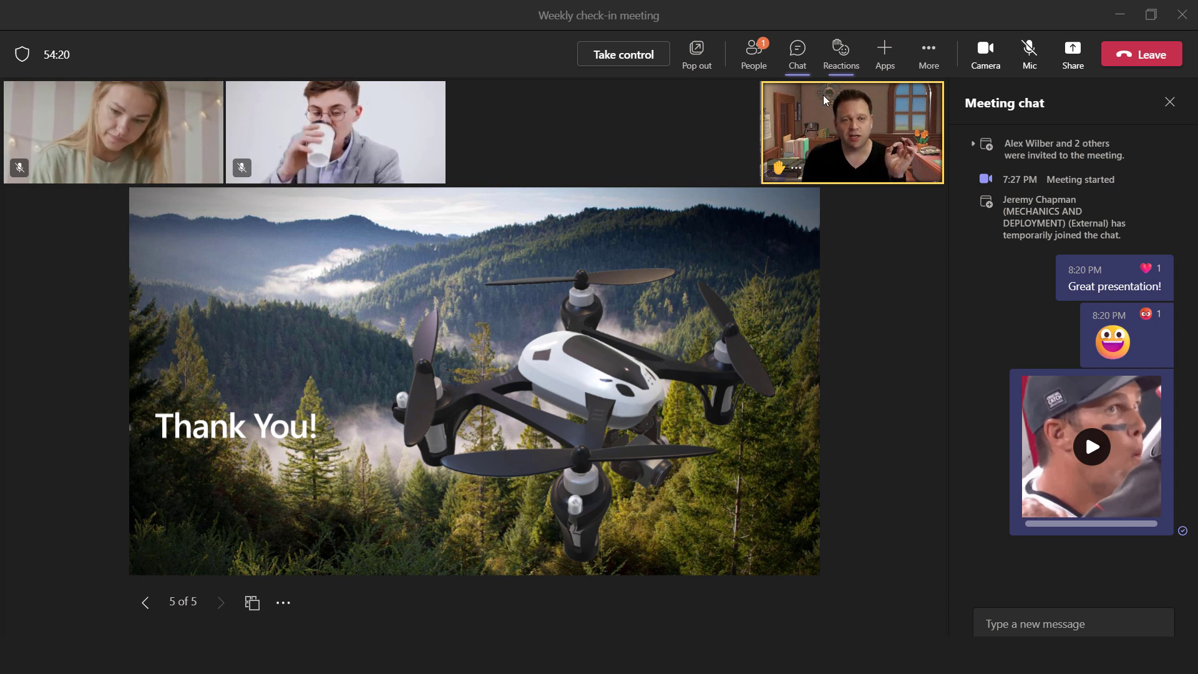
left_click(838, 55)
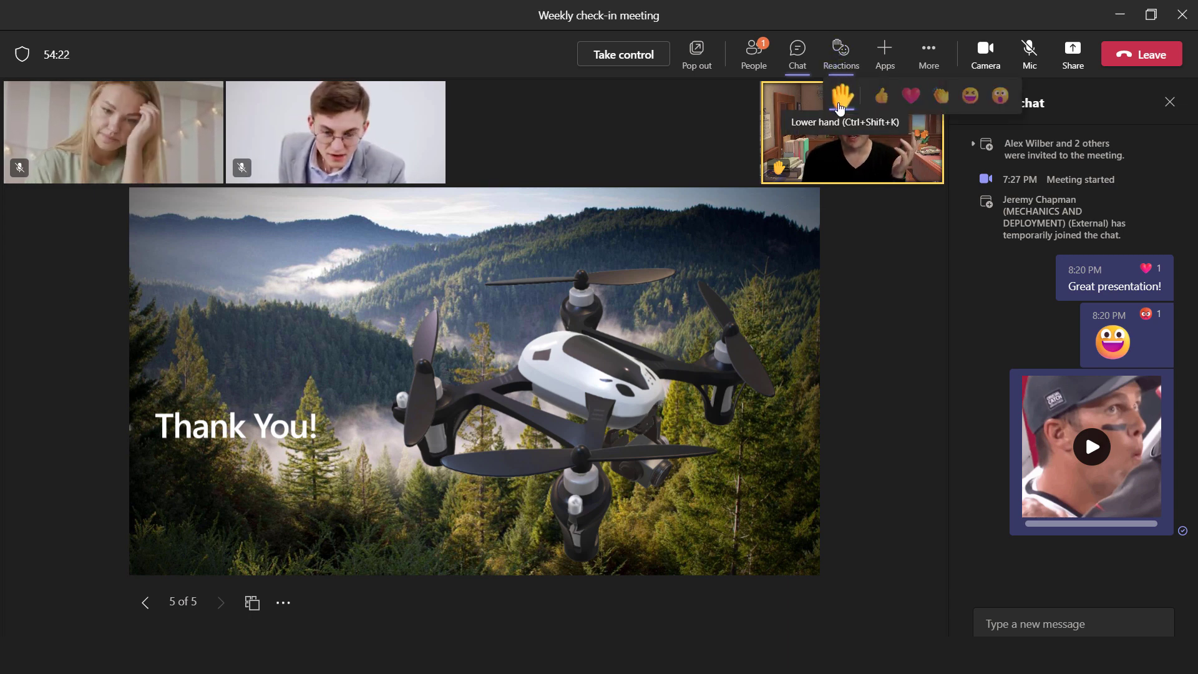
left_click(841, 99)
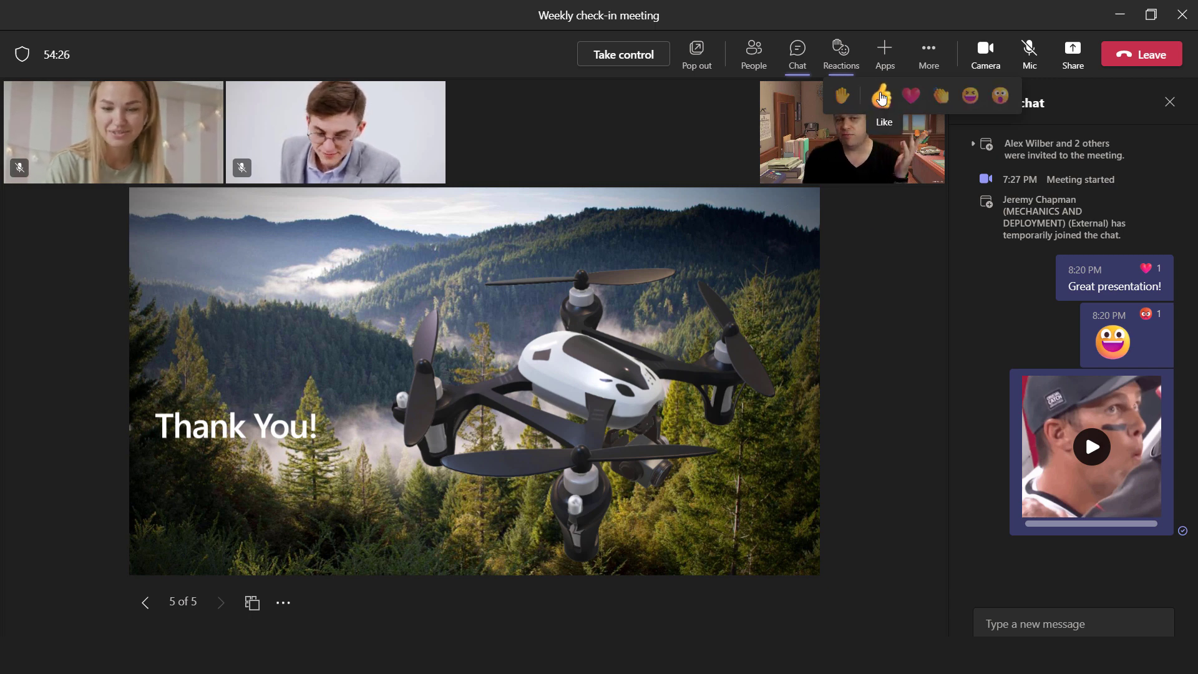
Send several Like reactions followed by the Love, Applause, laughing and Surprised live reactions in the meeting
left_click(880, 97)
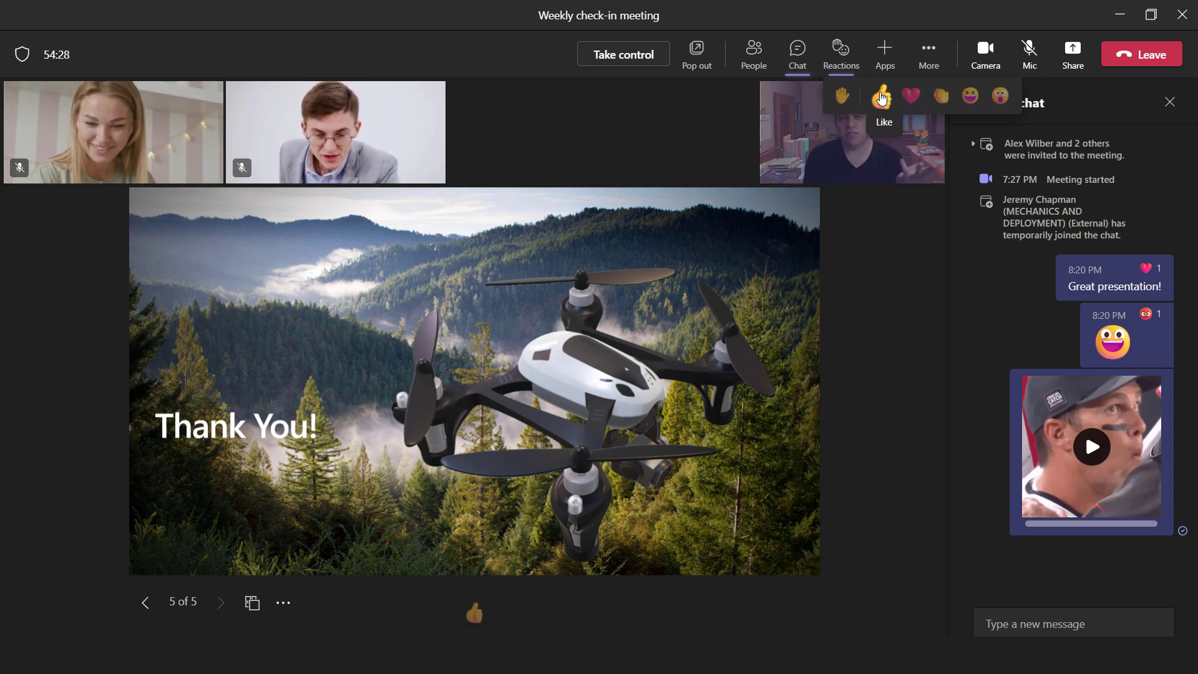
left_click(881, 96)
left_click(881, 97)
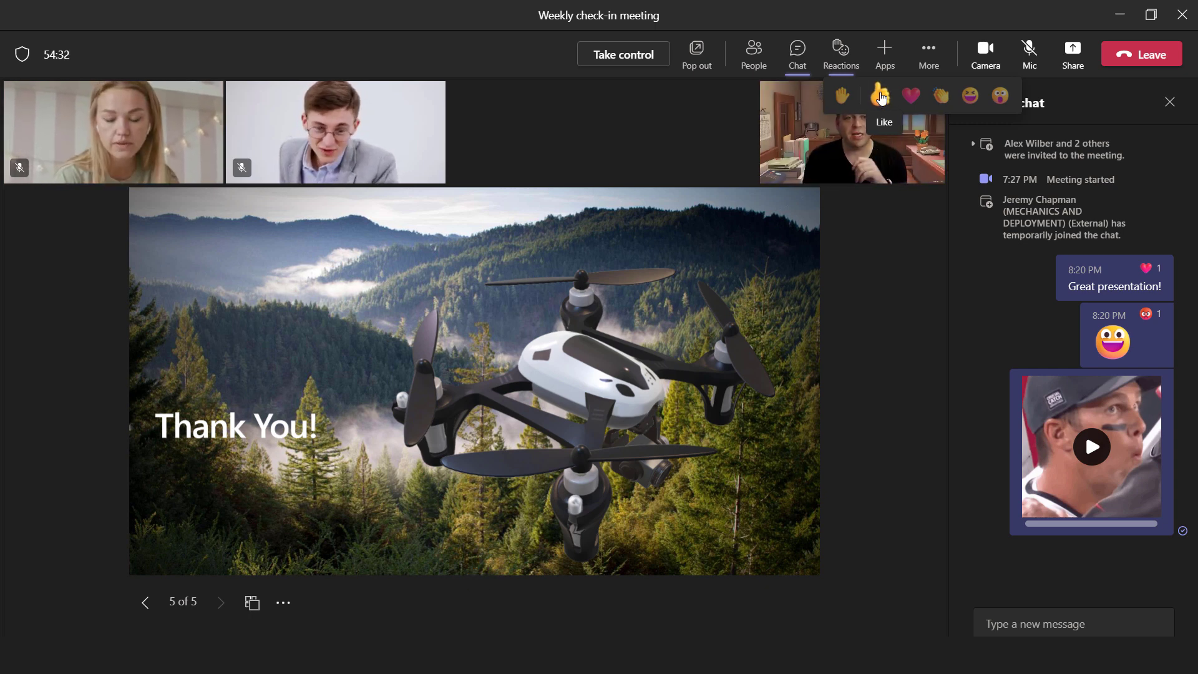
left_click(913, 99)
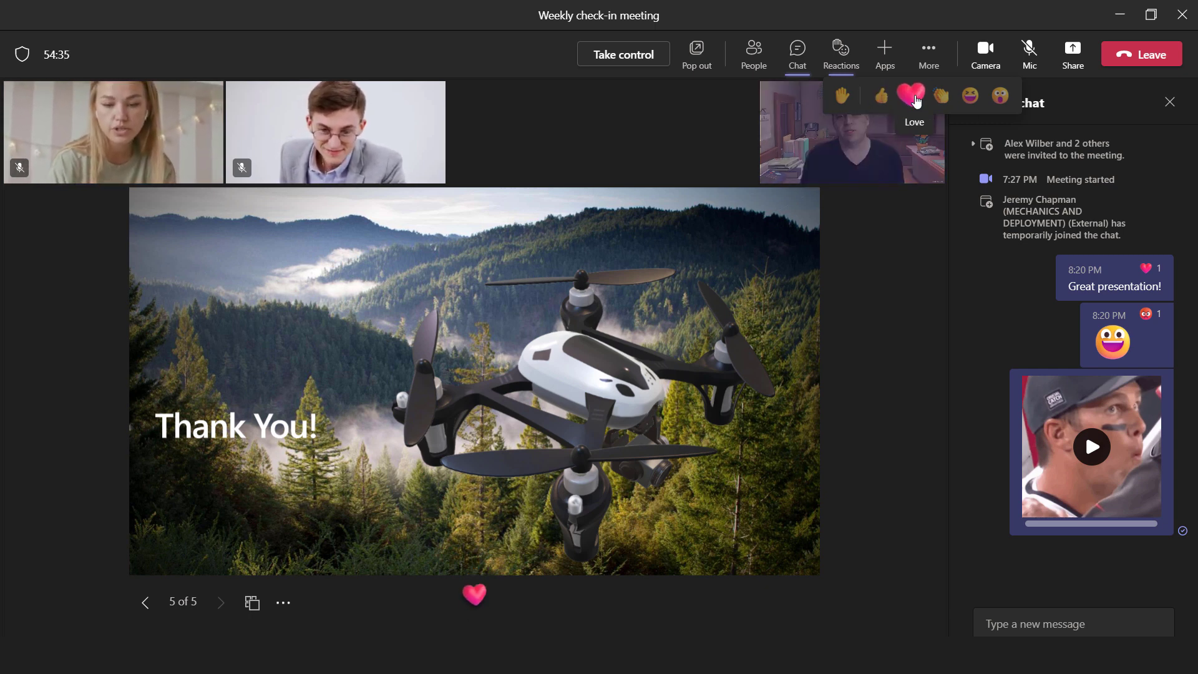
left_click(941, 96)
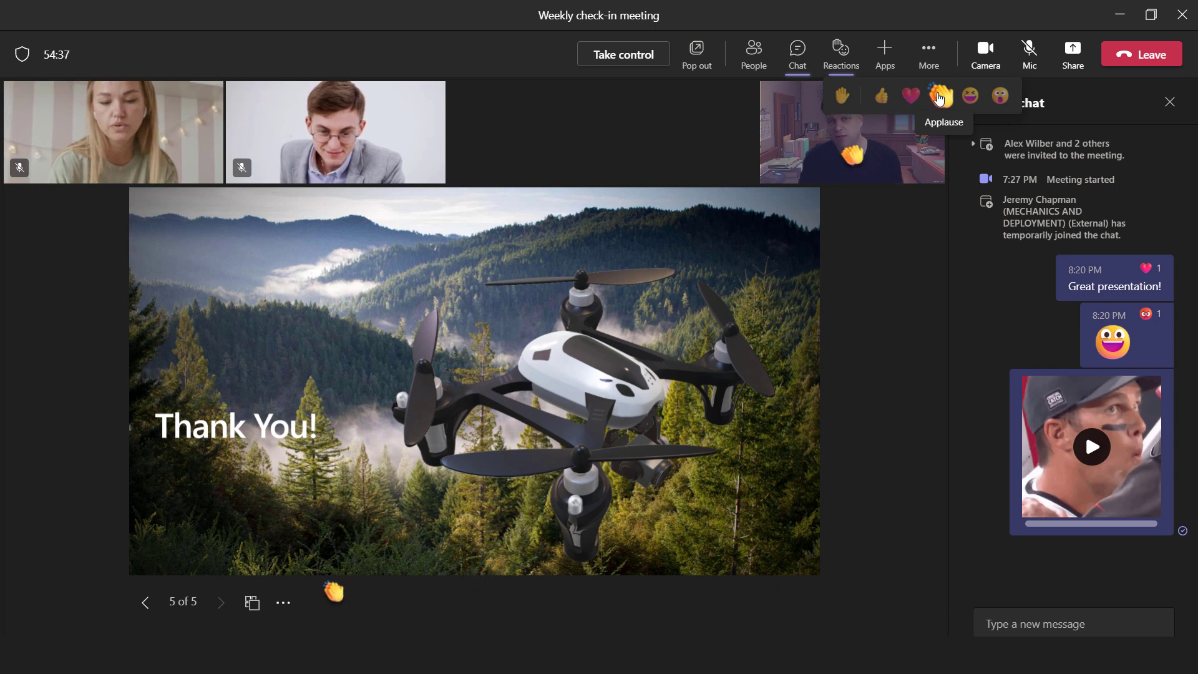
left_click(970, 99)
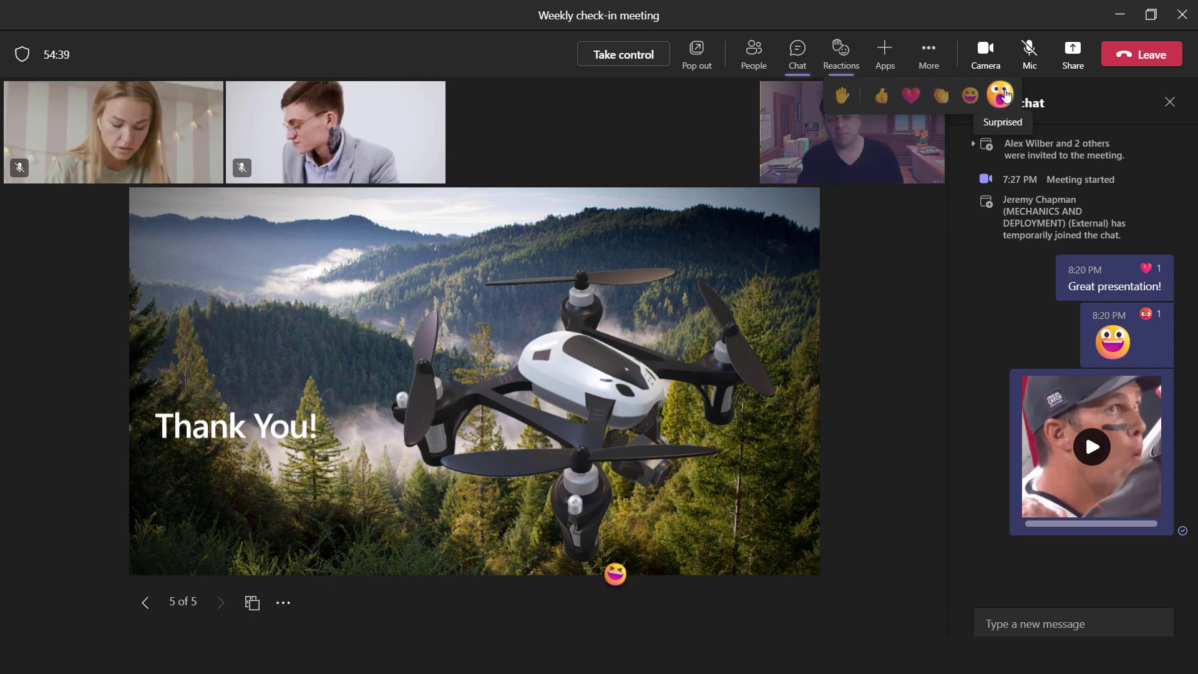
left_click(1003, 95)
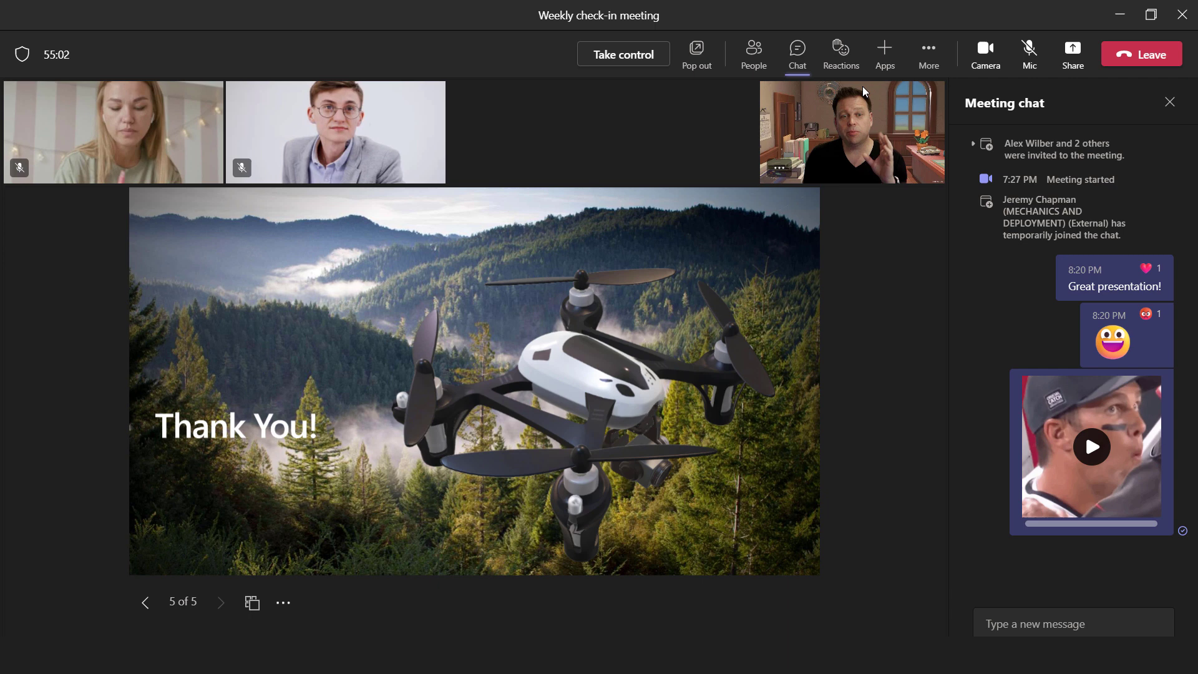
Open the call health information and review the network, audio, video and screen sharing metrics
left_click(929, 50)
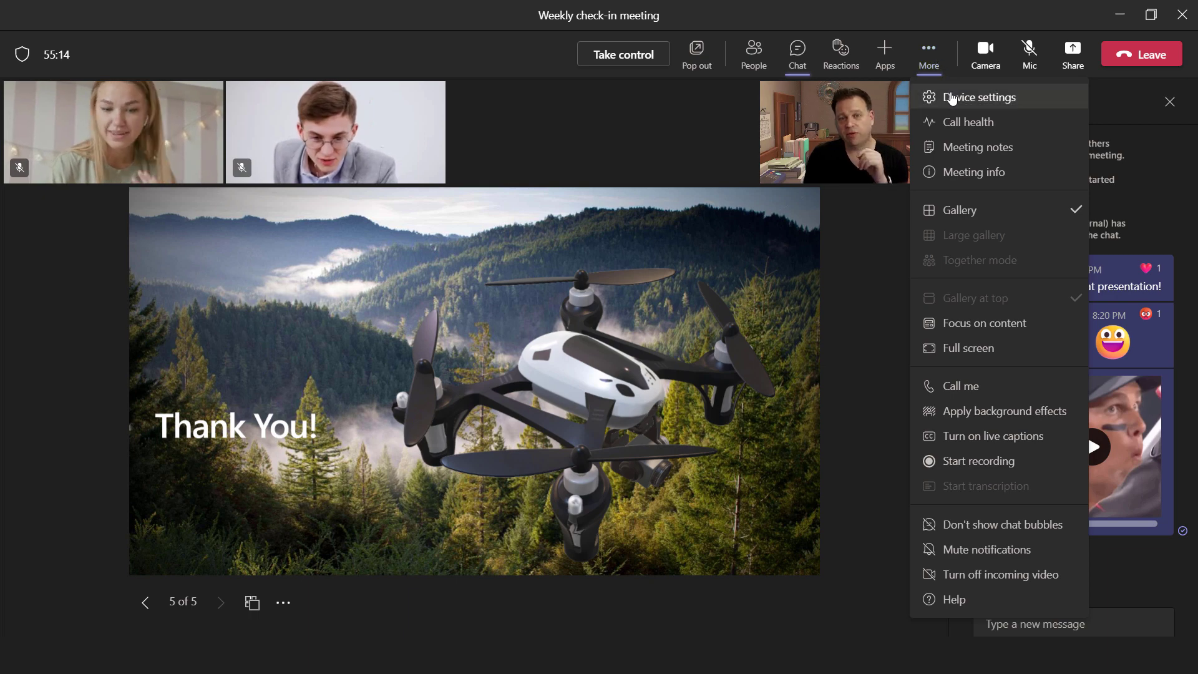
left_click(950, 125)
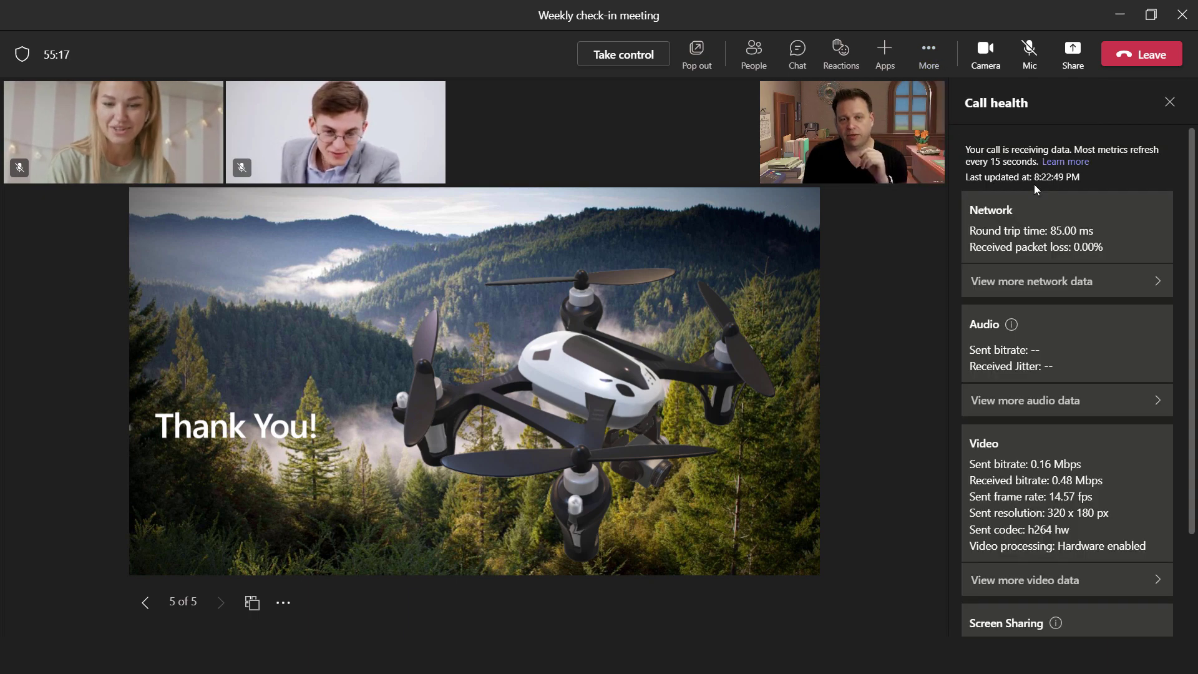
scroll(1110, 341, "down", 3)
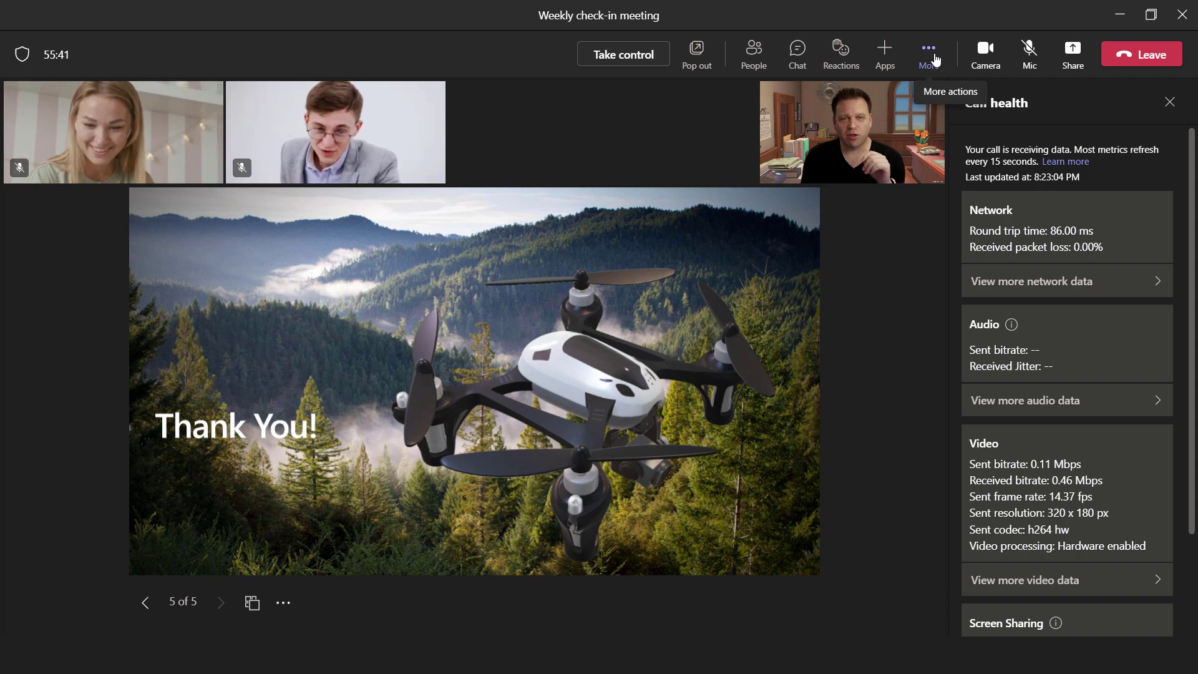
Open the meeting notes for the Weekly check-in meeting and start taking notes
left_click(935, 60)
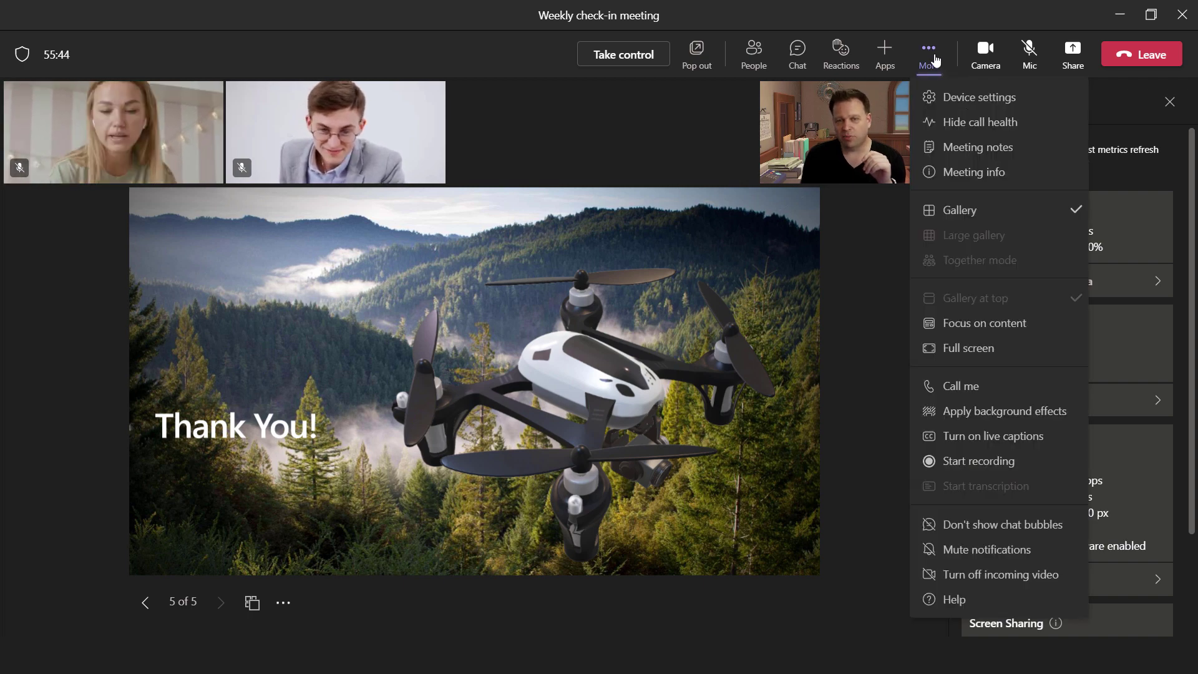
left_click(959, 148)
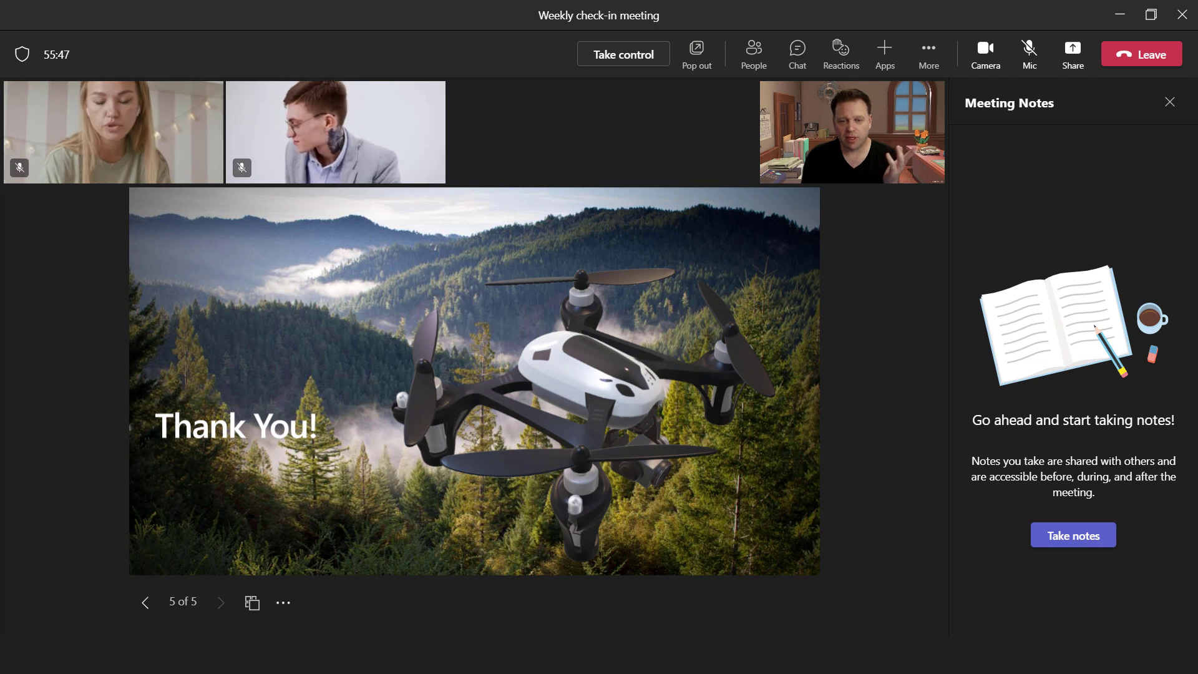
left_click(1071, 535)
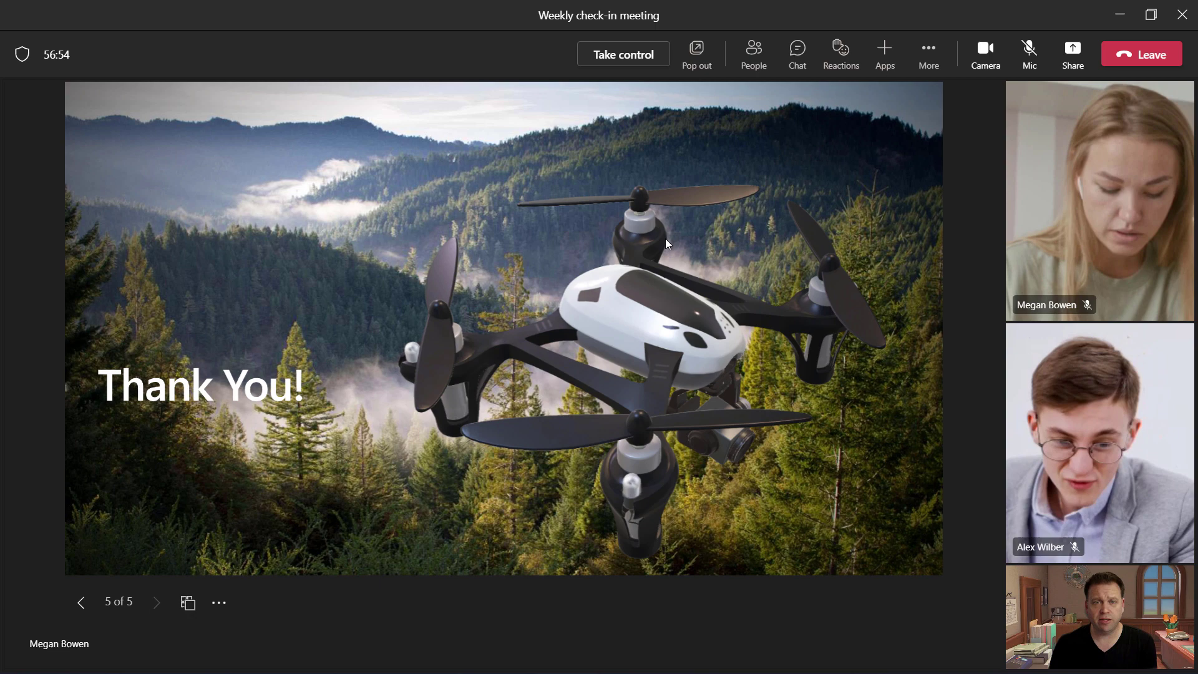
Set the meeting view to Gallery at top, Focus on content and Full screen
left_click(929, 54)
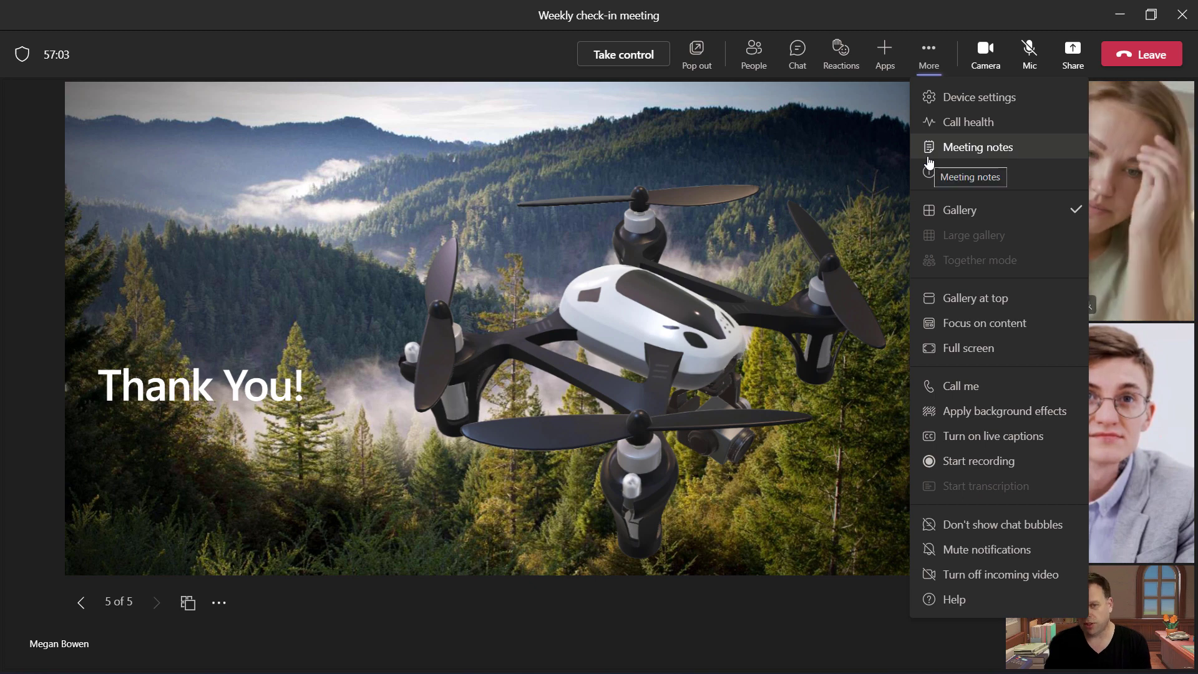
left_click(967, 299)
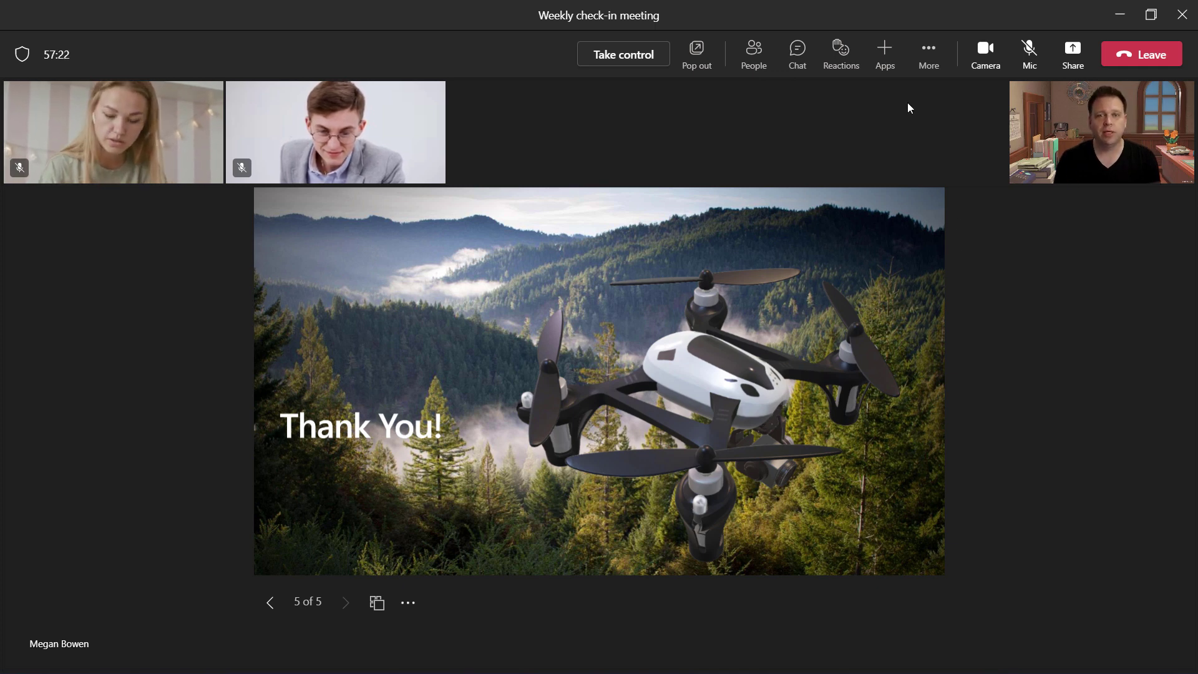
left_click(929, 56)
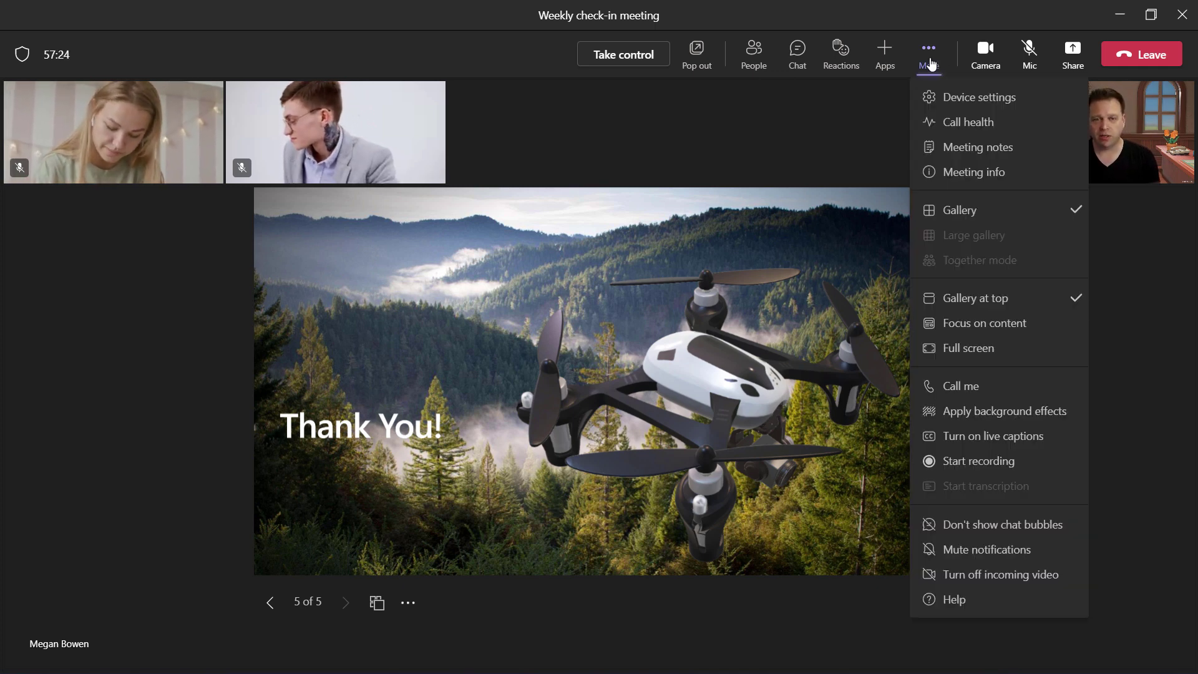
left_click(967, 324)
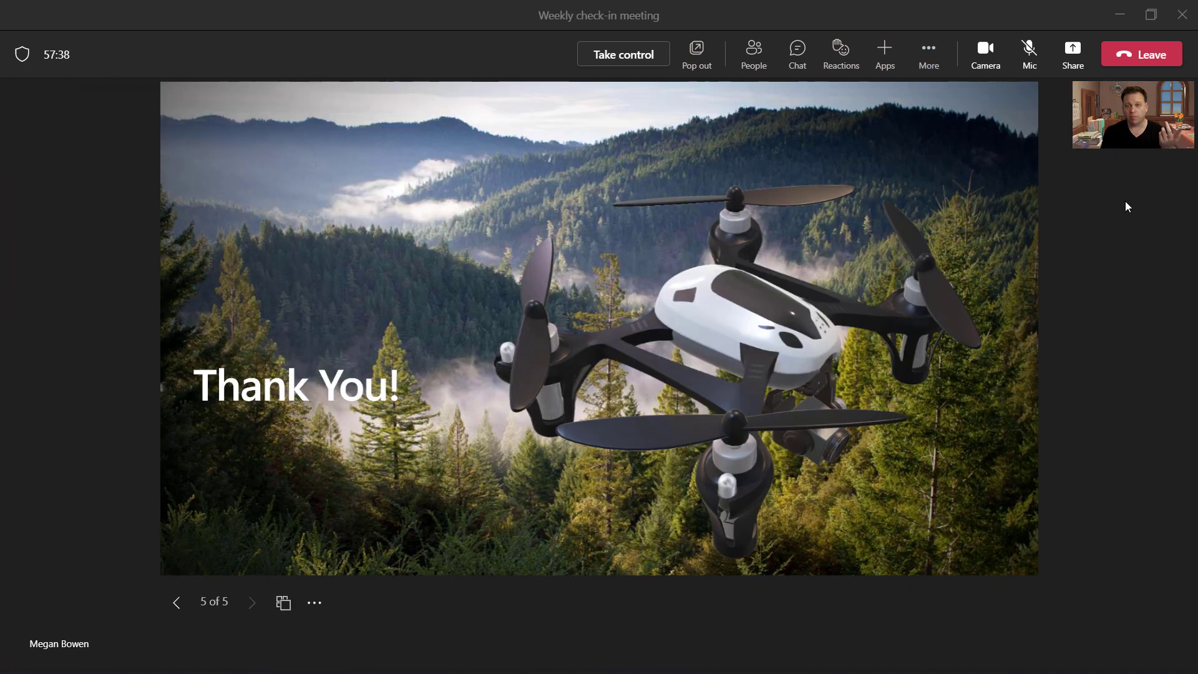
left_click(928, 54)
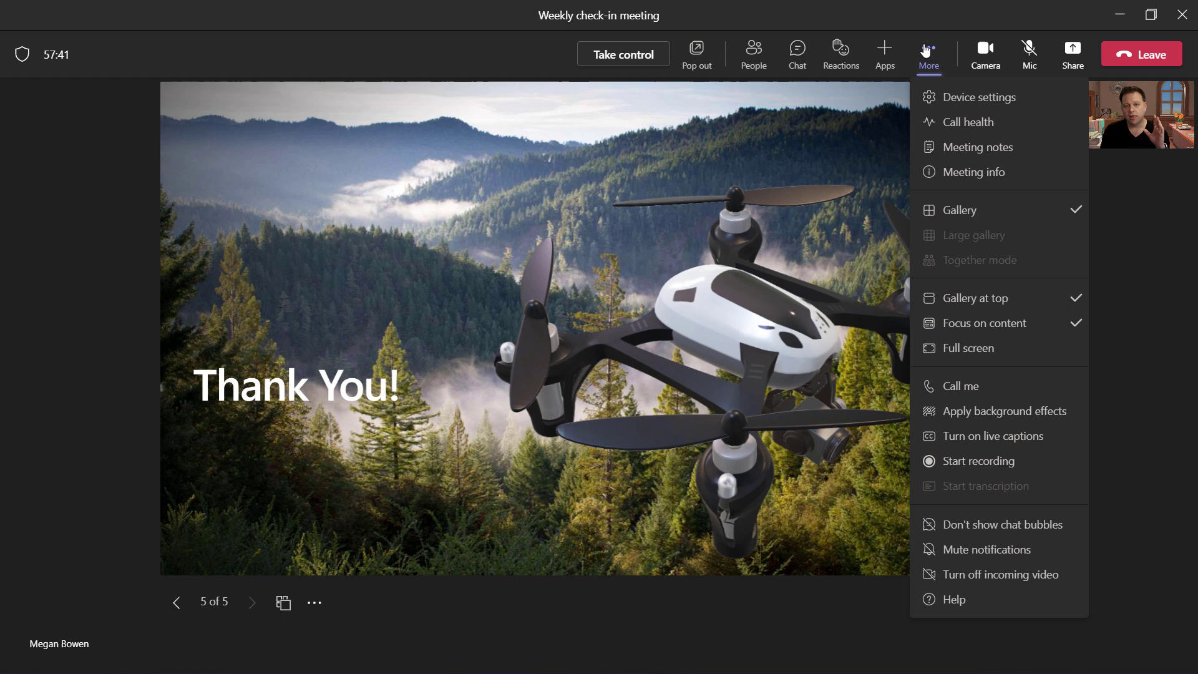
left_click(967, 350)
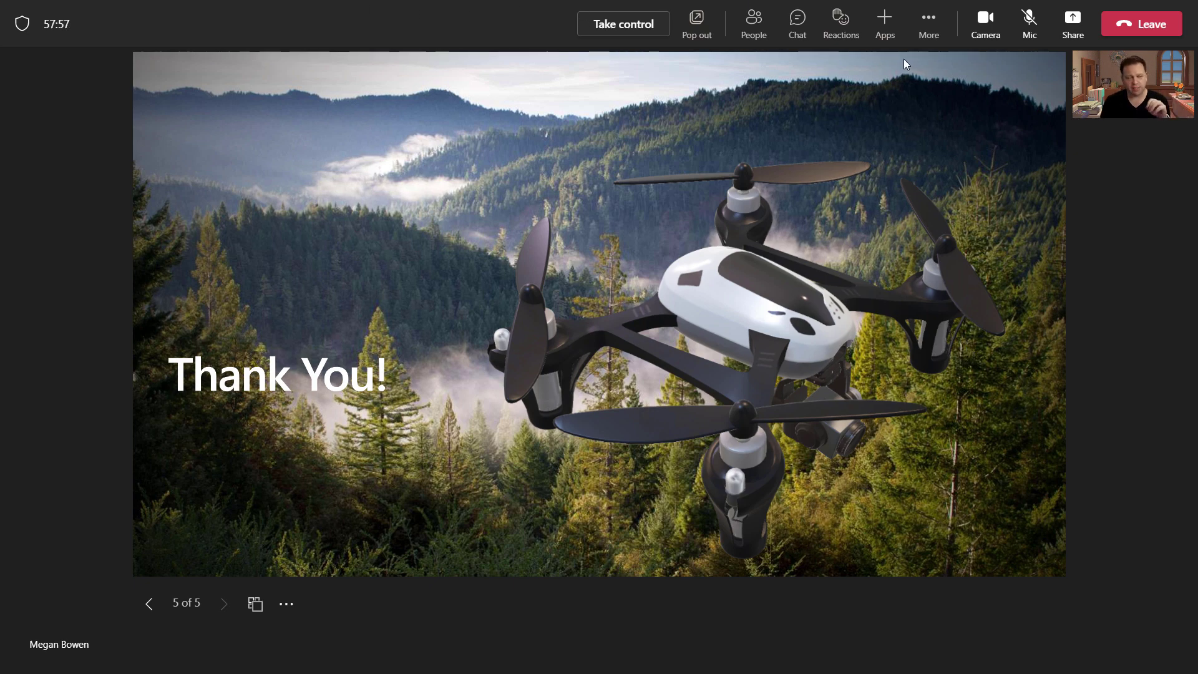
Apply the Blur background effect to the camera video, and replace it with no background effect
left_click(927, 35)
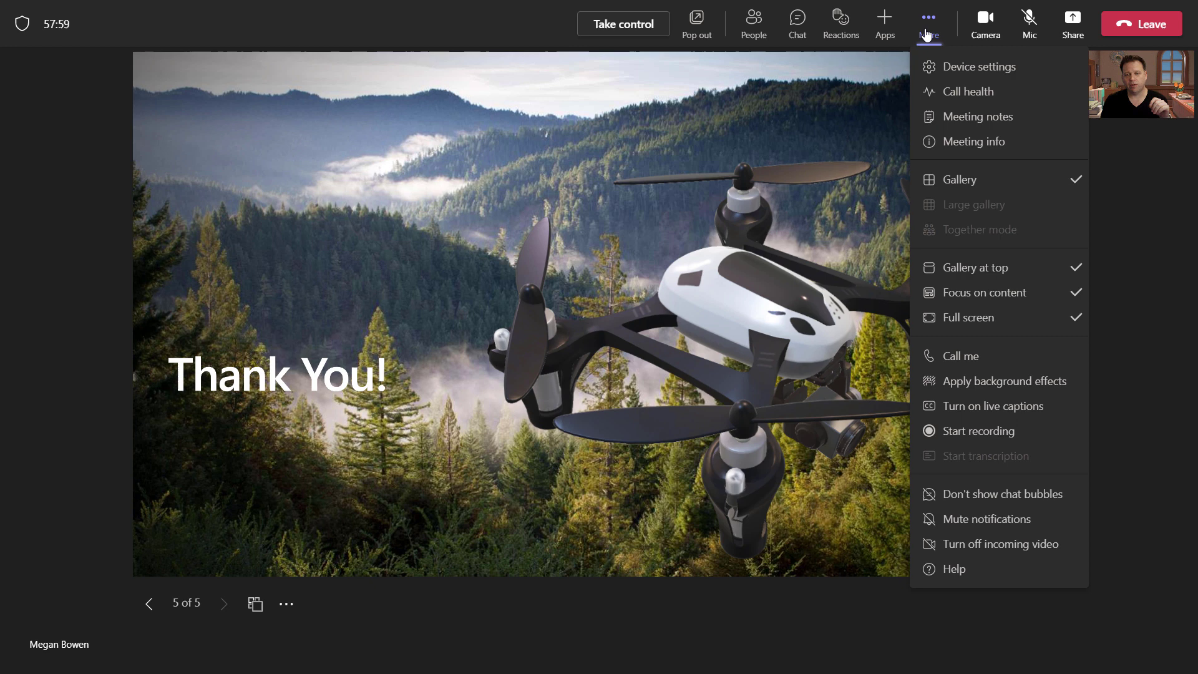
left_click(996, 382)
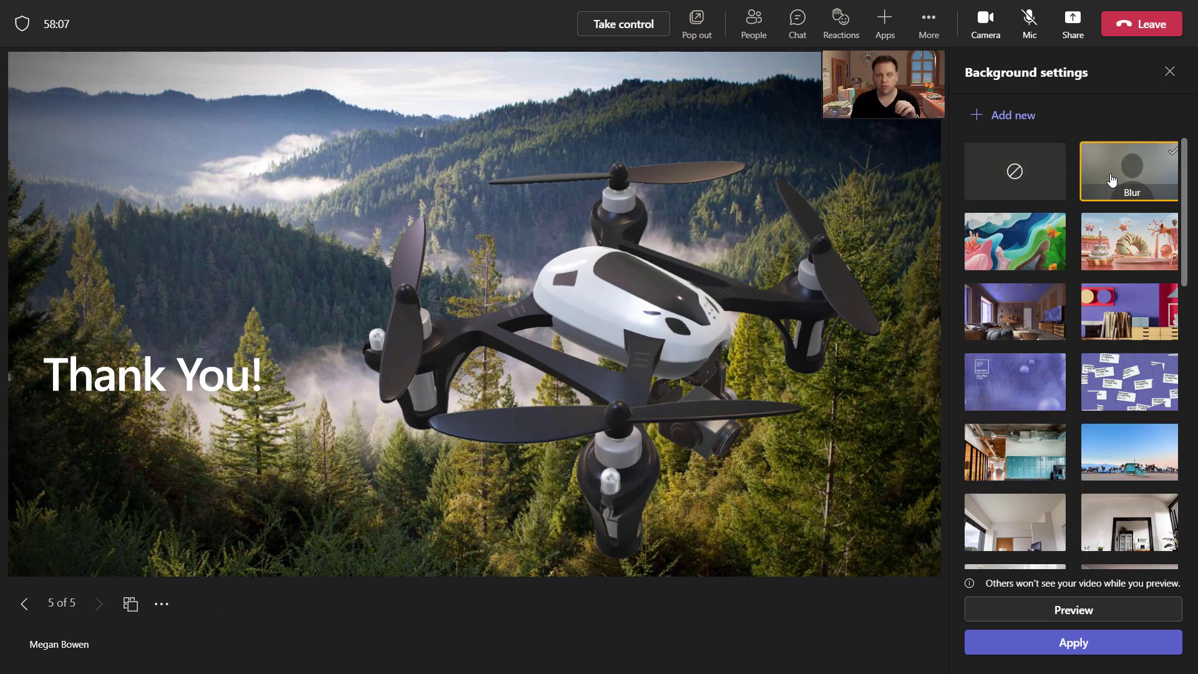
left_click(1082, 643)
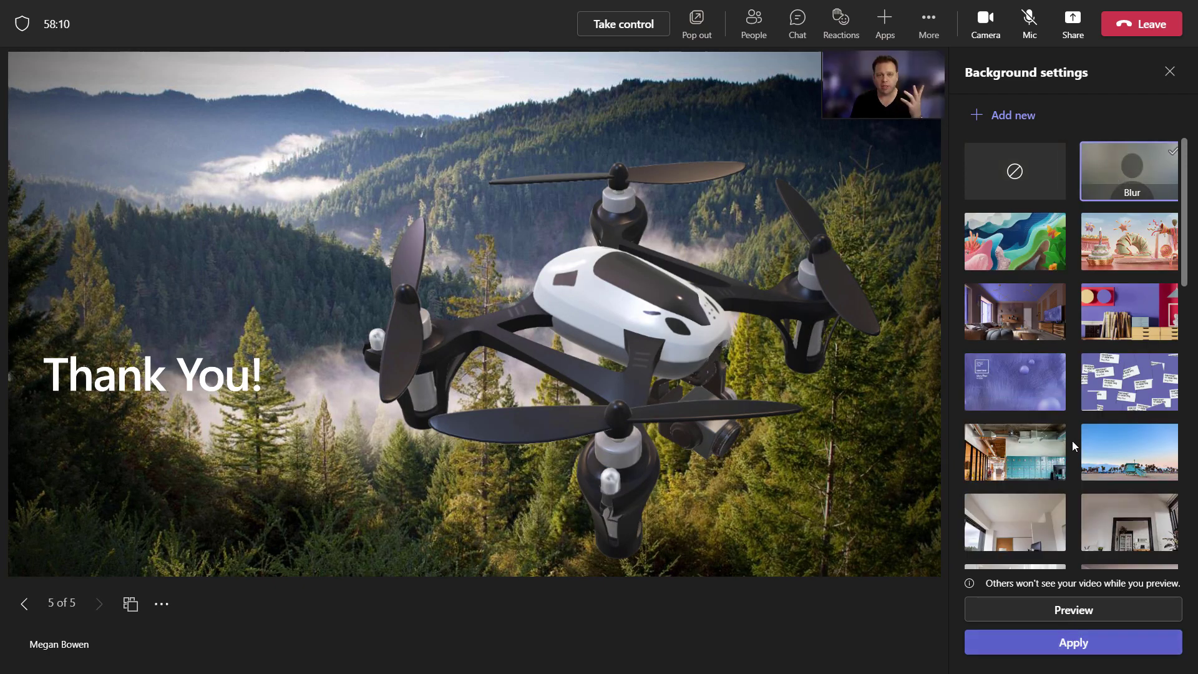
left_click(995, 176)
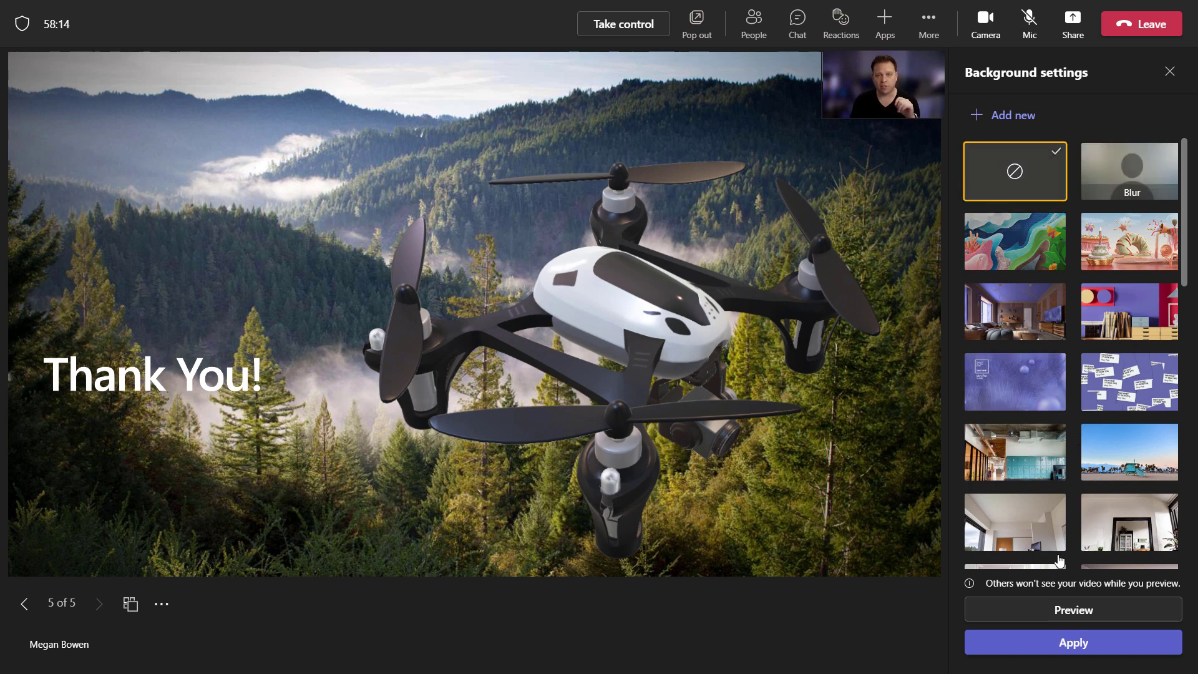
left_click(1073, 643)
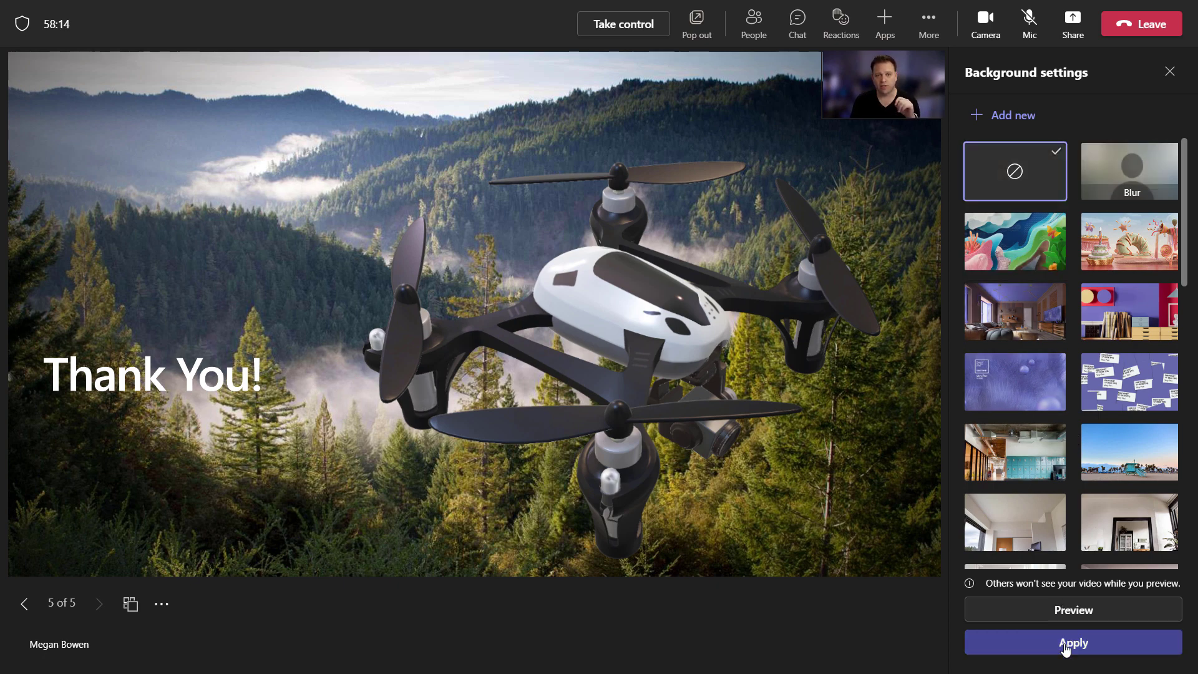
left_click(1168, 72)
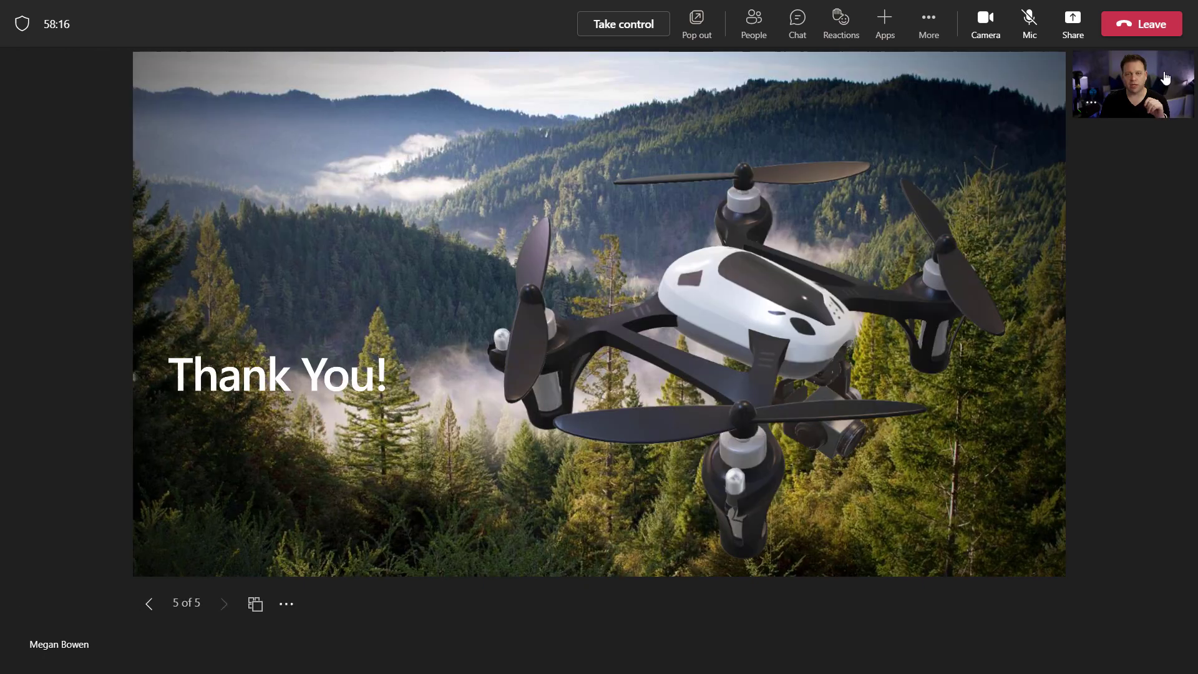
Turn on live captions, and unmute the microphone briefly to have speech captioned before muting it again
left_click(929, 27)
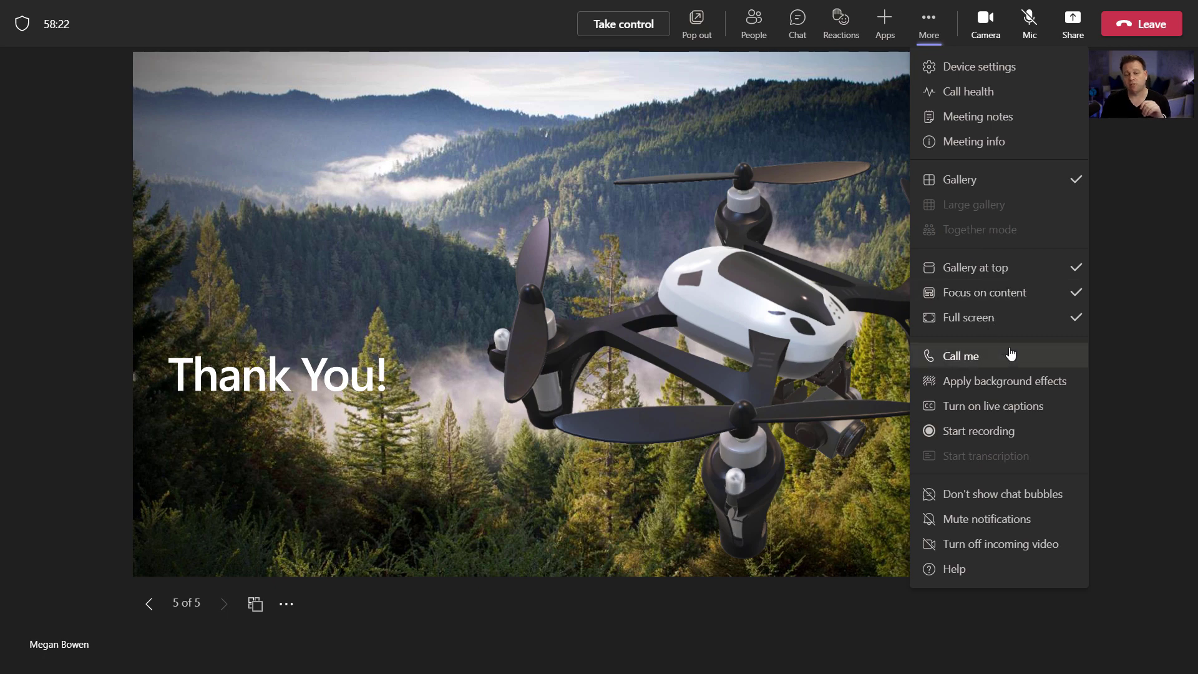
left_click(991, 414)
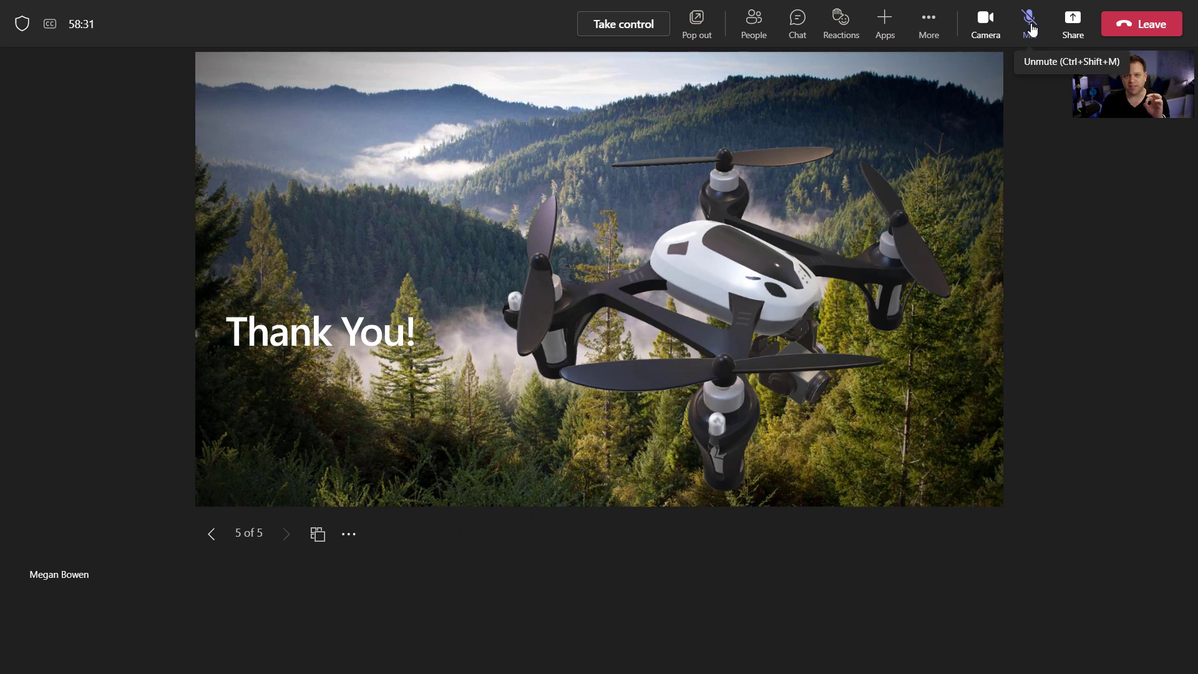
left_click(1029, 25)
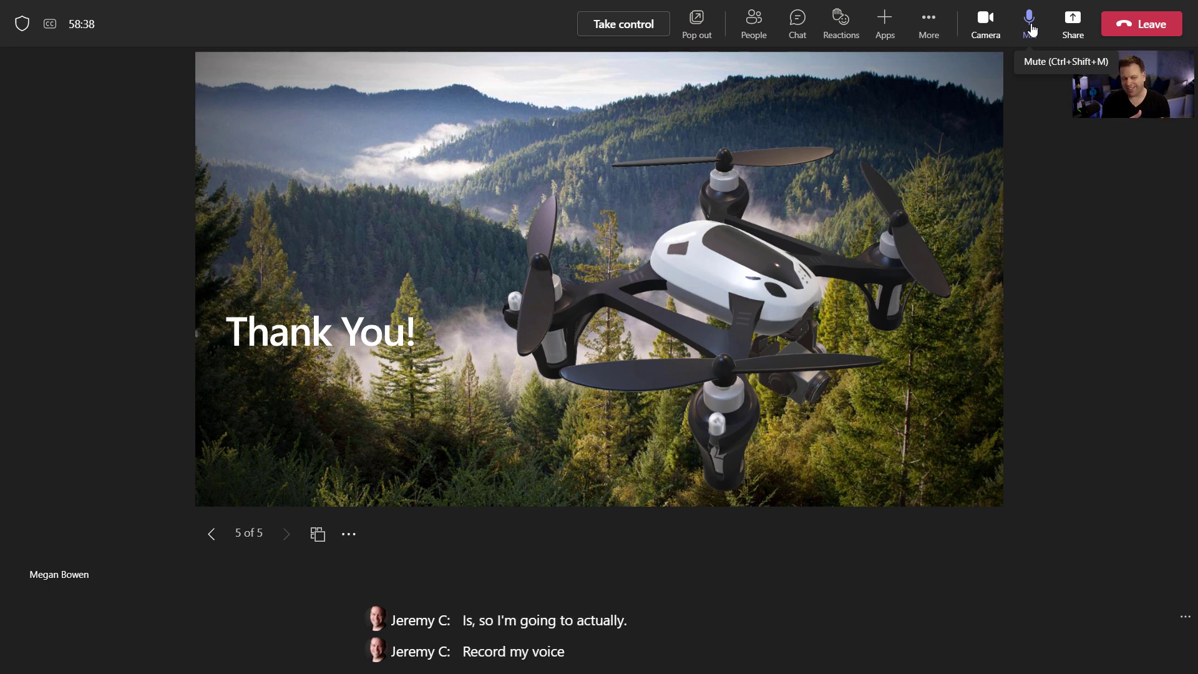
left_click(1030, 28)
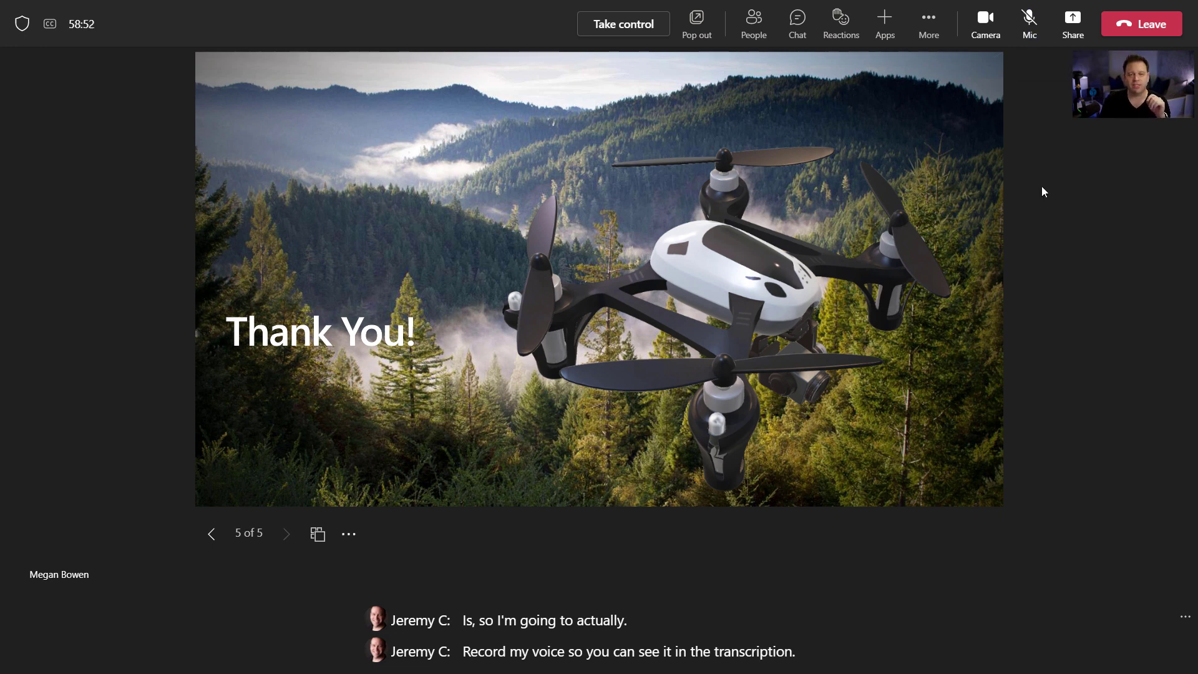
Start recording the meeting, and stop the recording again
left_click(936, 31)
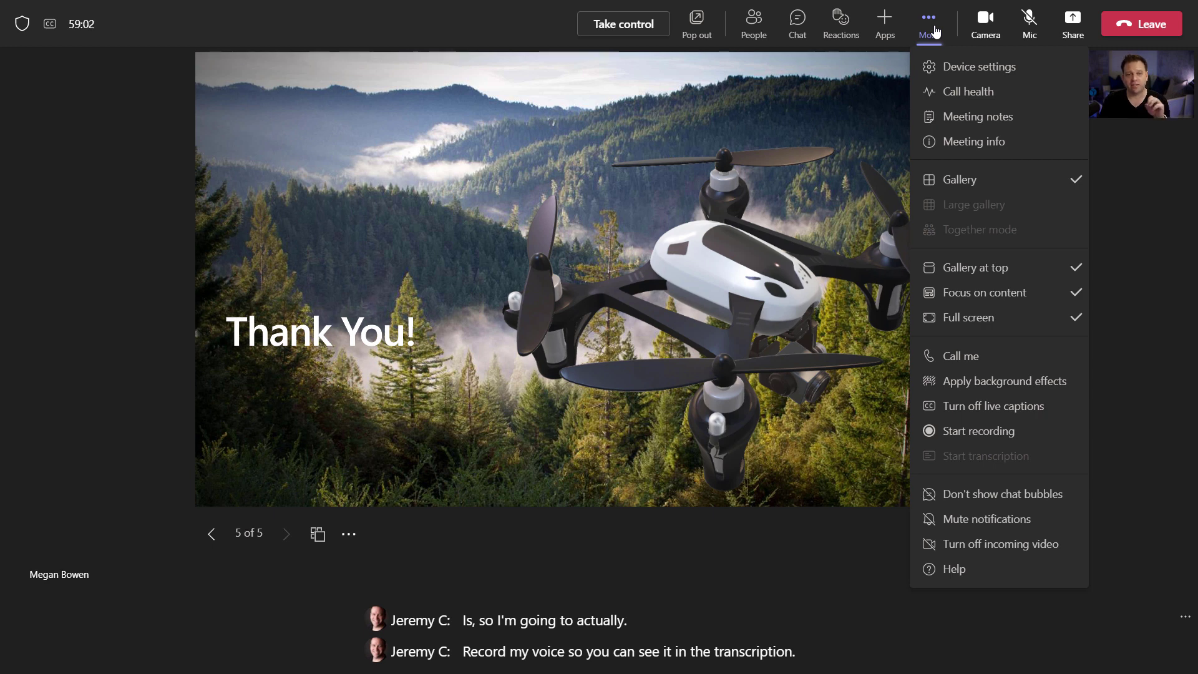
left_click(1007, 435)
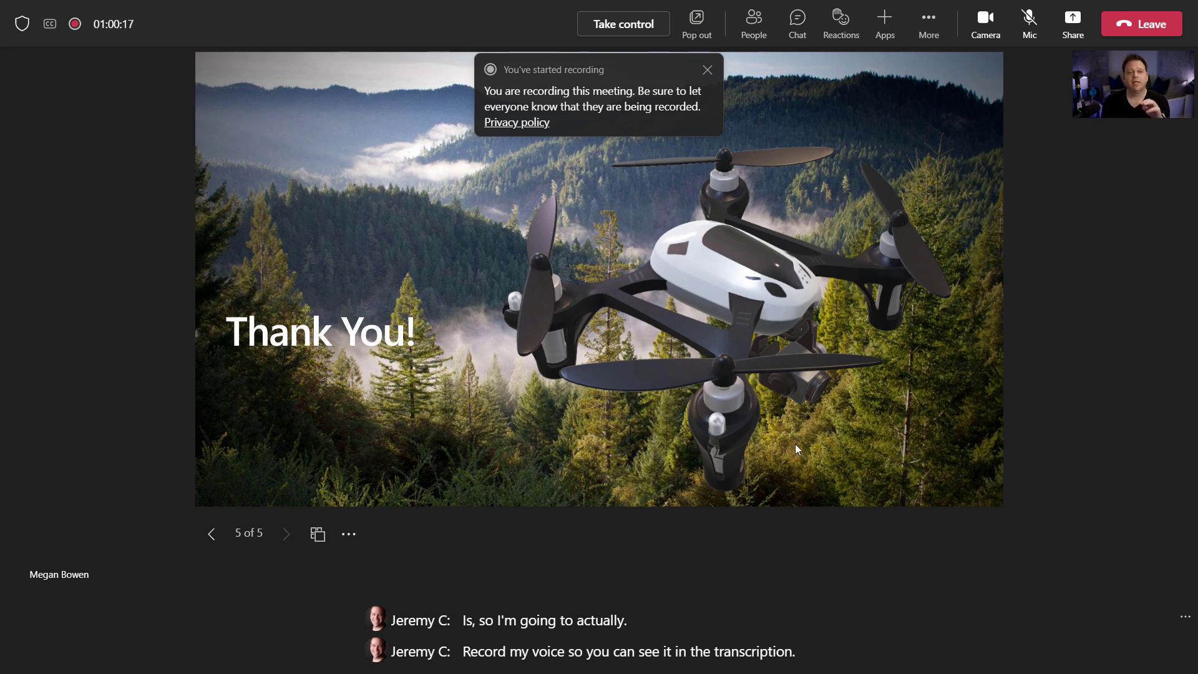
left_click(931, 26)
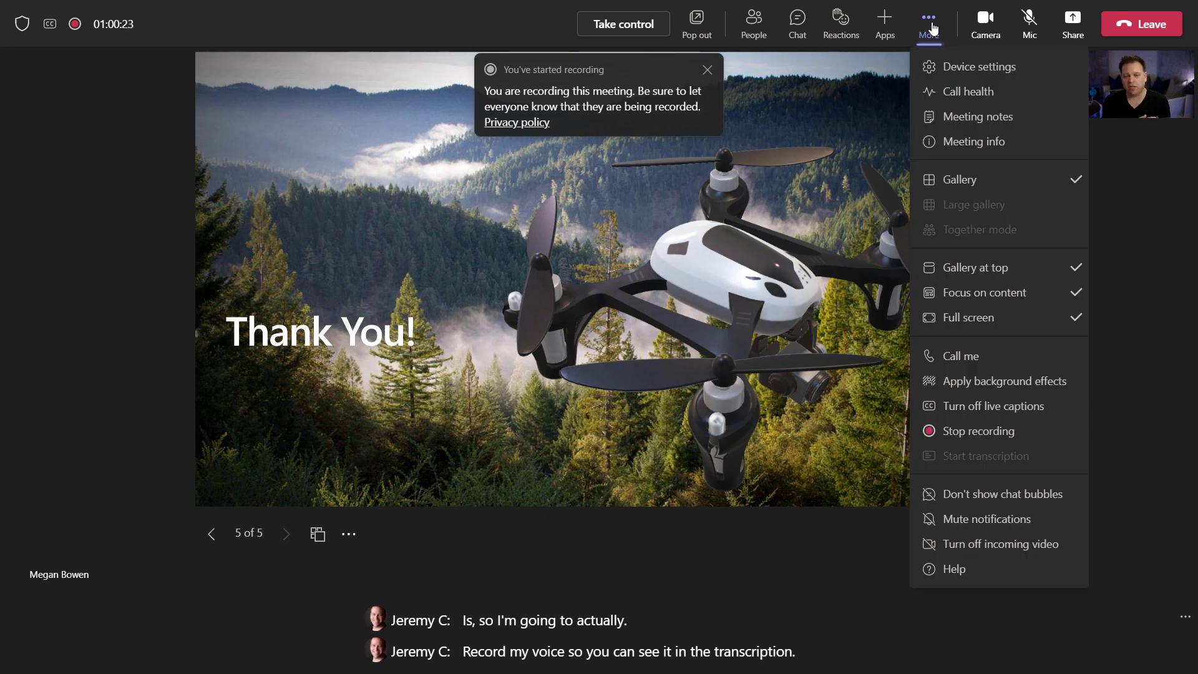
left_click(962, 431)
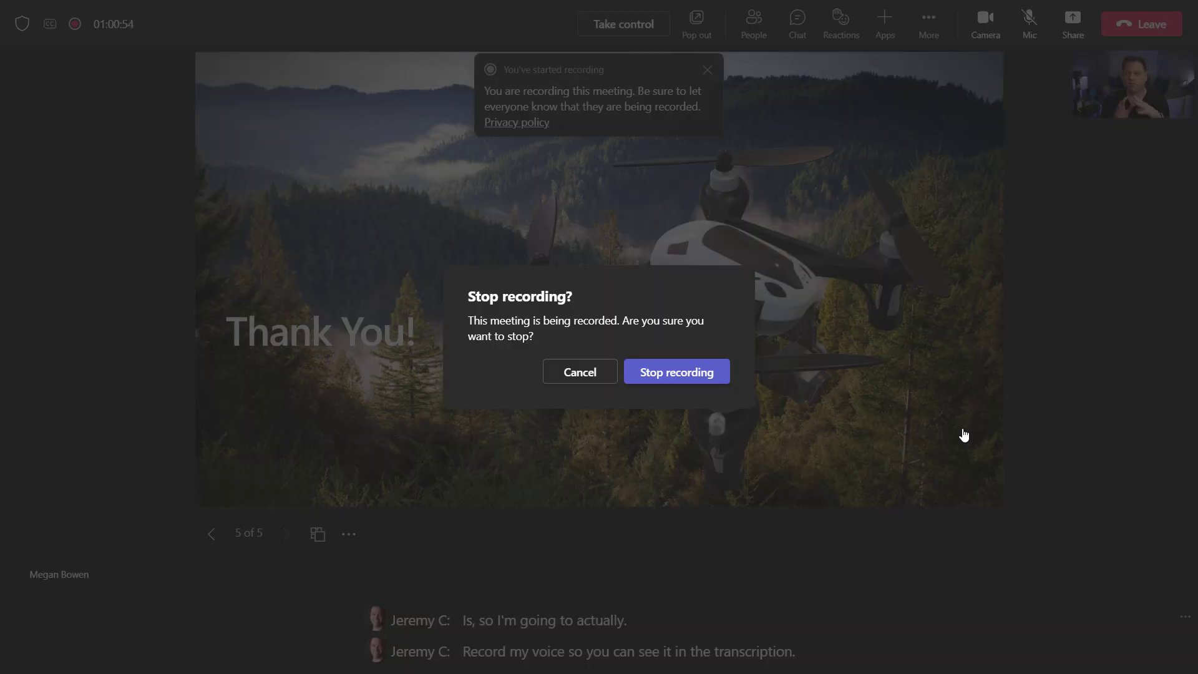
left_click(692, 374)
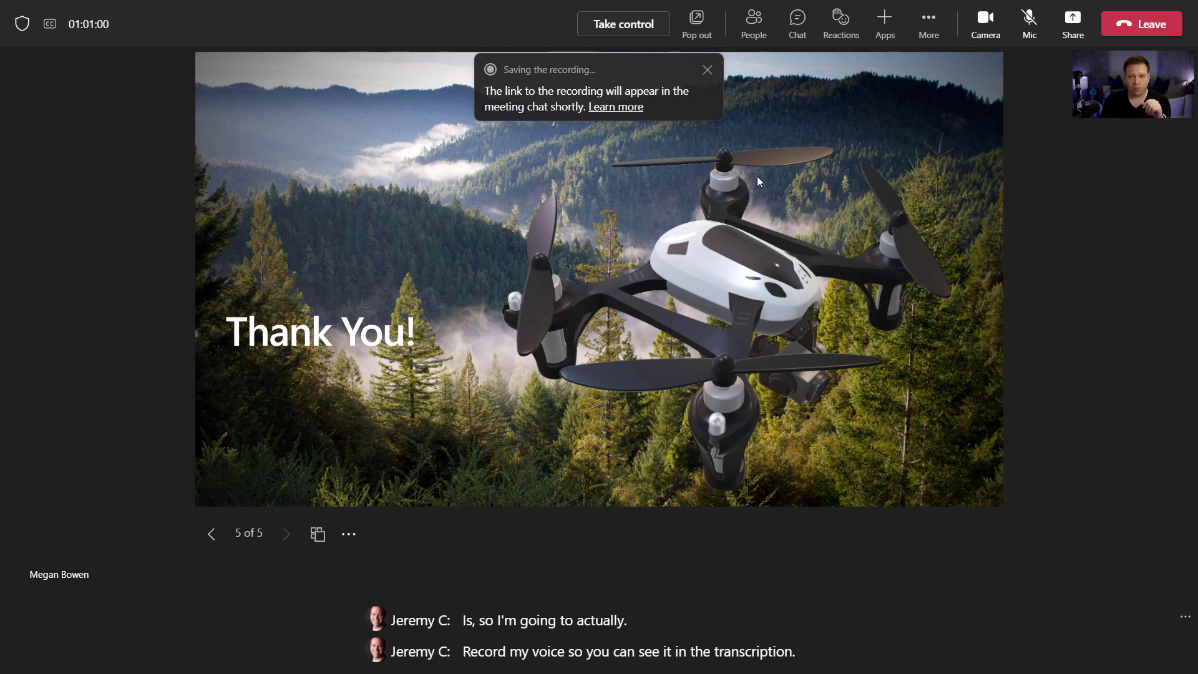
Turn off incoming video and disable Focus on content to bring the participant gallery back
left_click(922, 39)
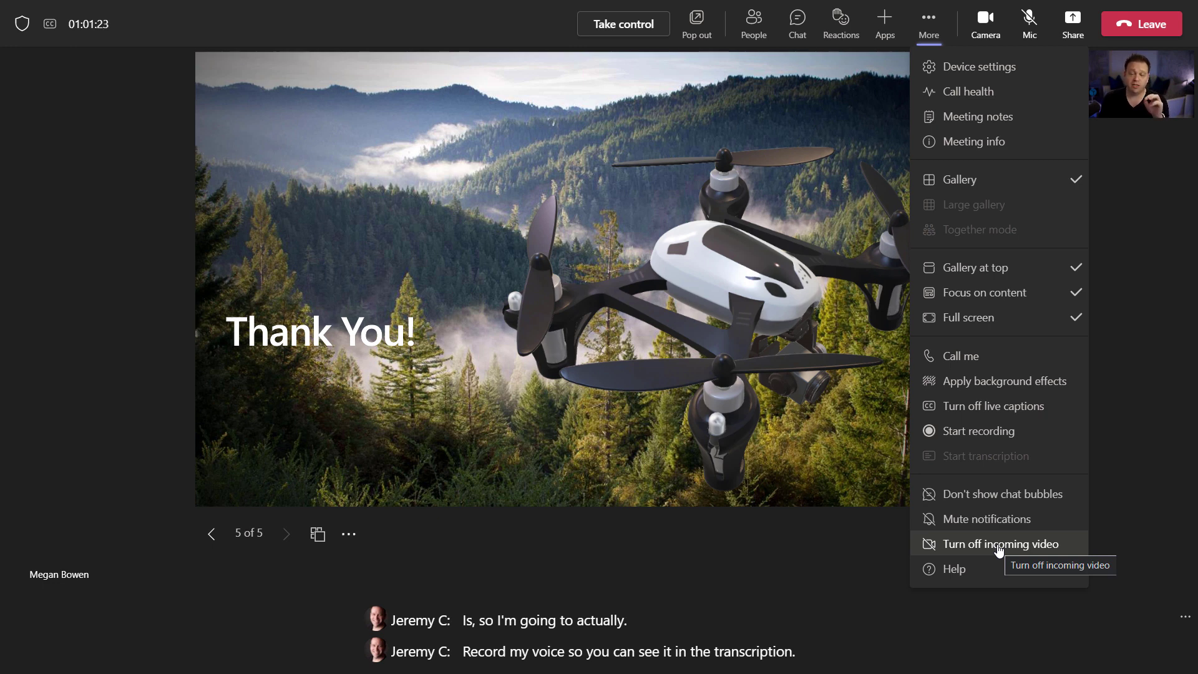
left_click(999, 544)
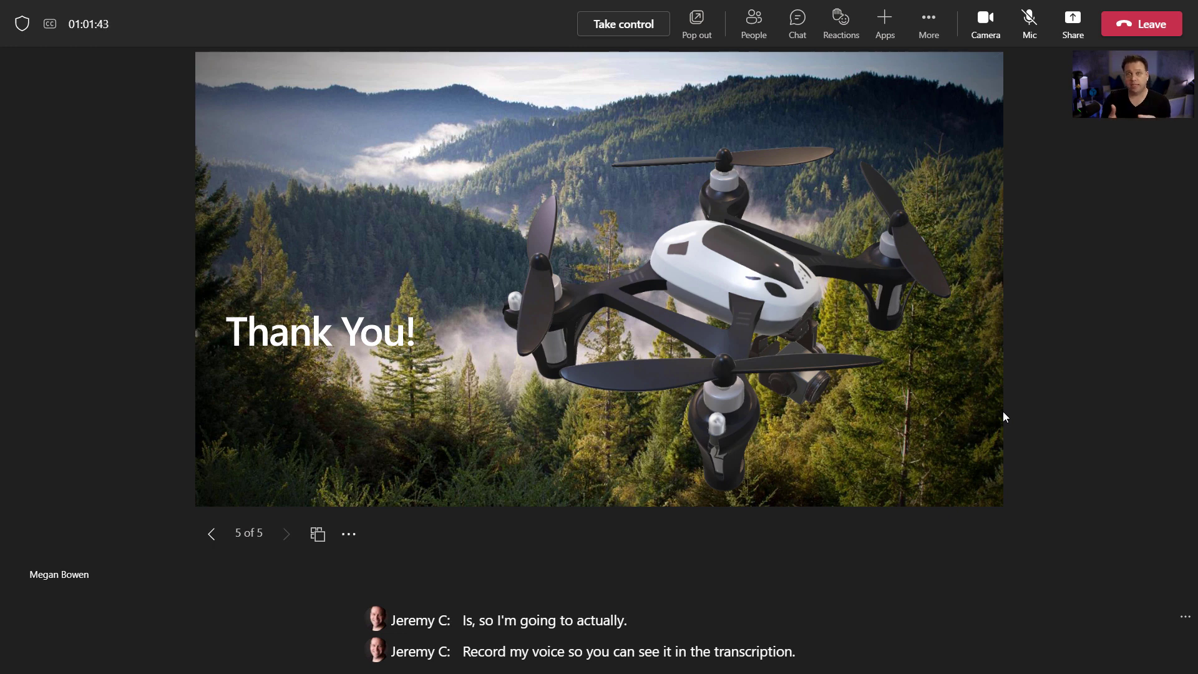
left_click(929, 22)
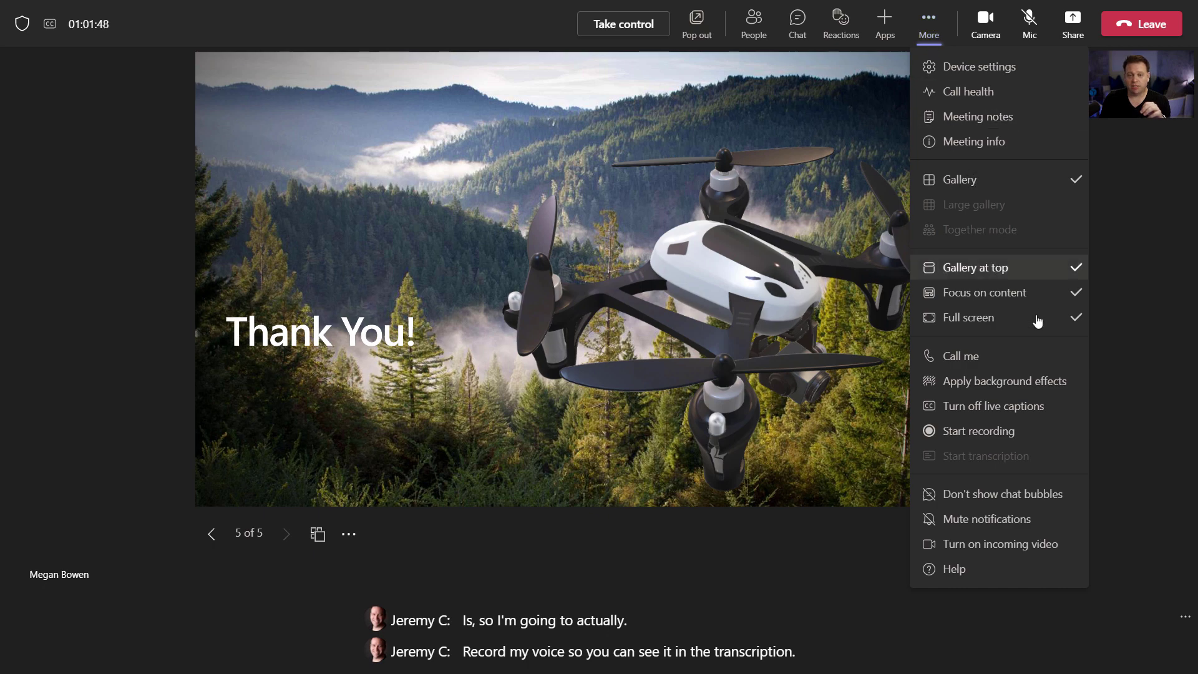
left_click(1076, 297)
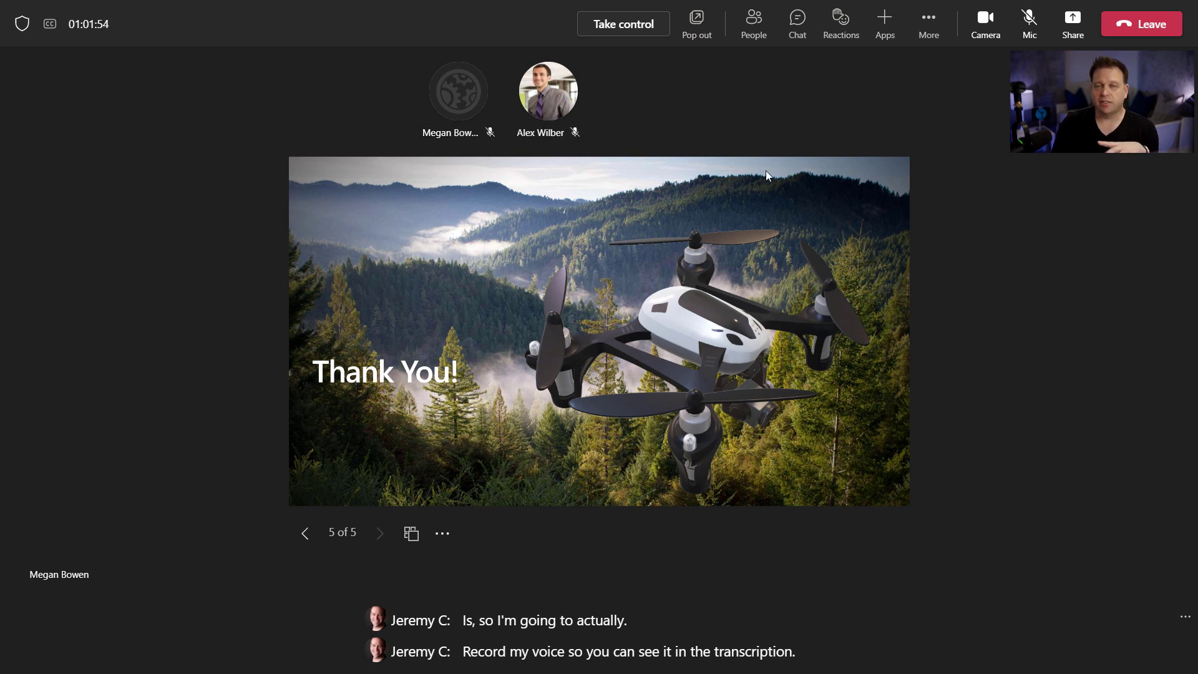
Turn incoming video back on for the meeting participants
left_click(928, 25)
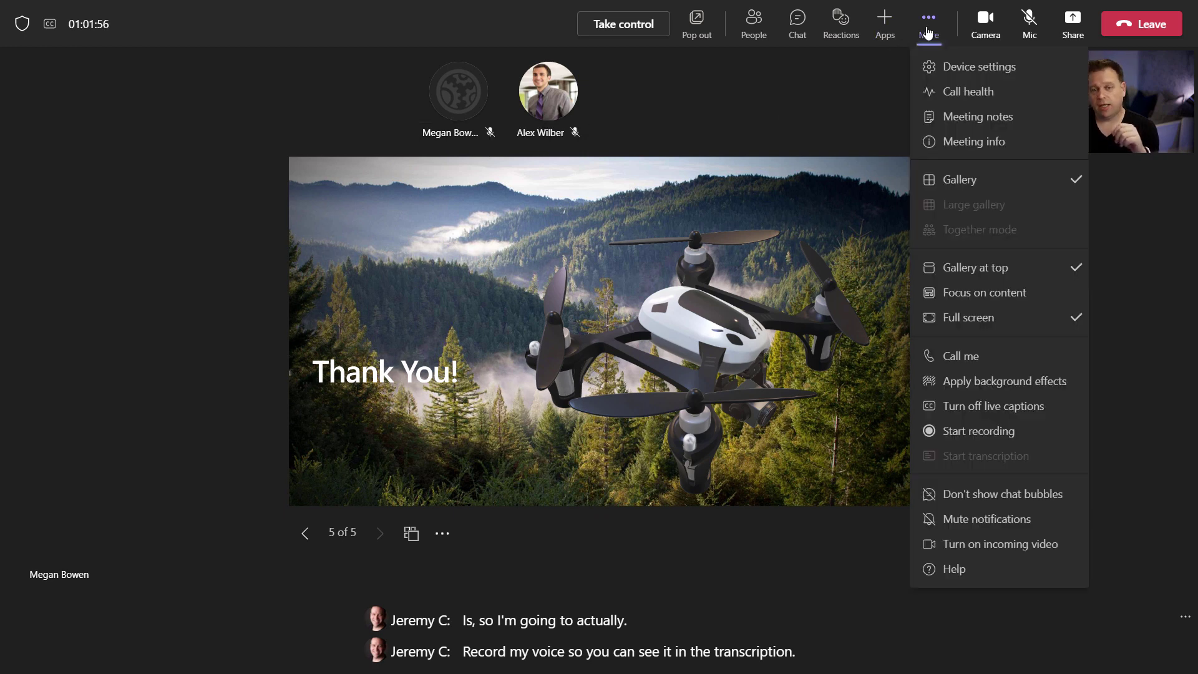
left_click(964, 544)
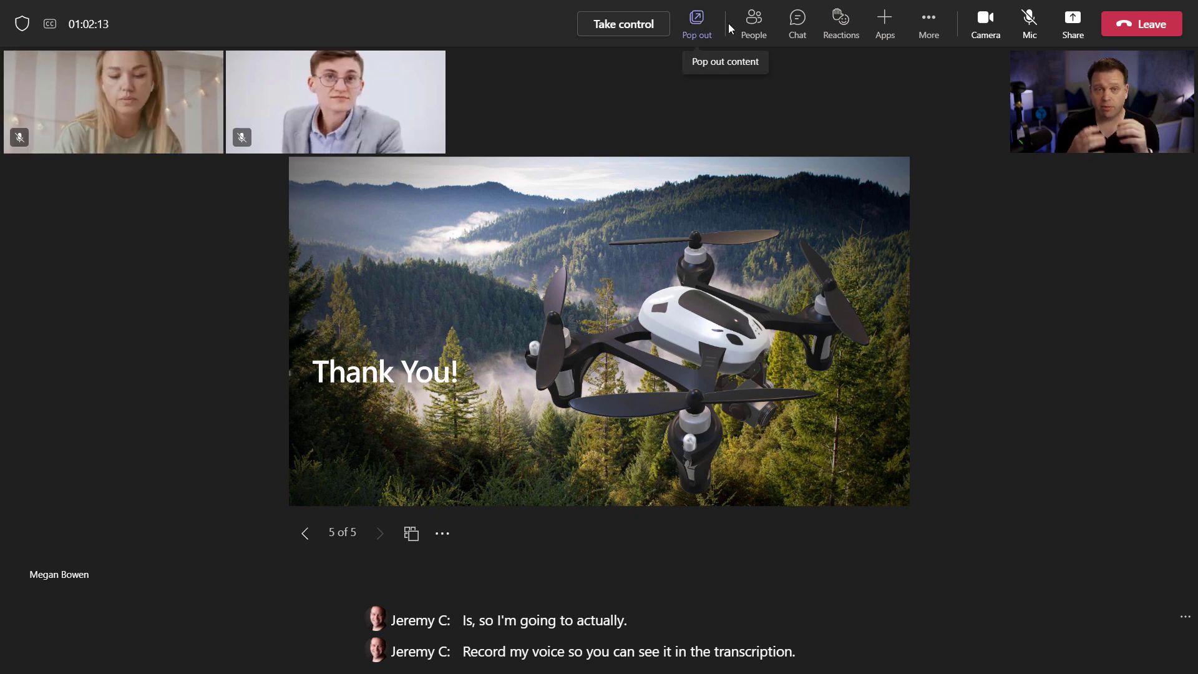
Share the screen showing the International Marketing Strategies Word document with the meeting, using the Standout presenter mode
left_click(1070, 22)
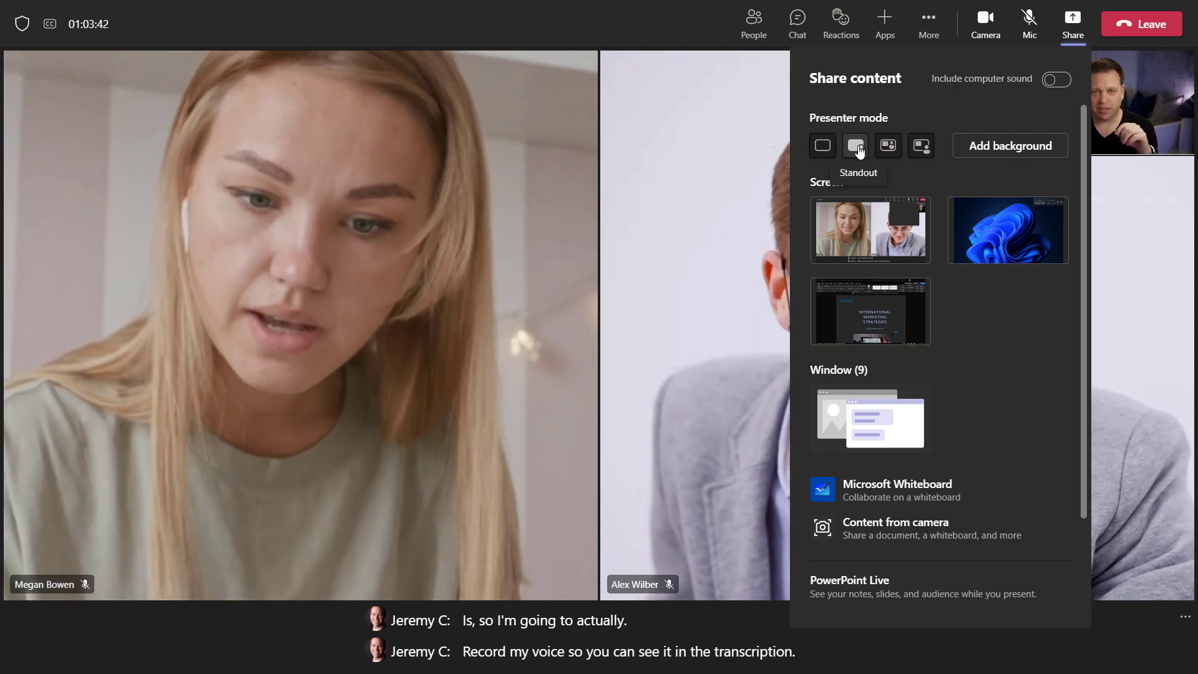
left_click(856, 148)
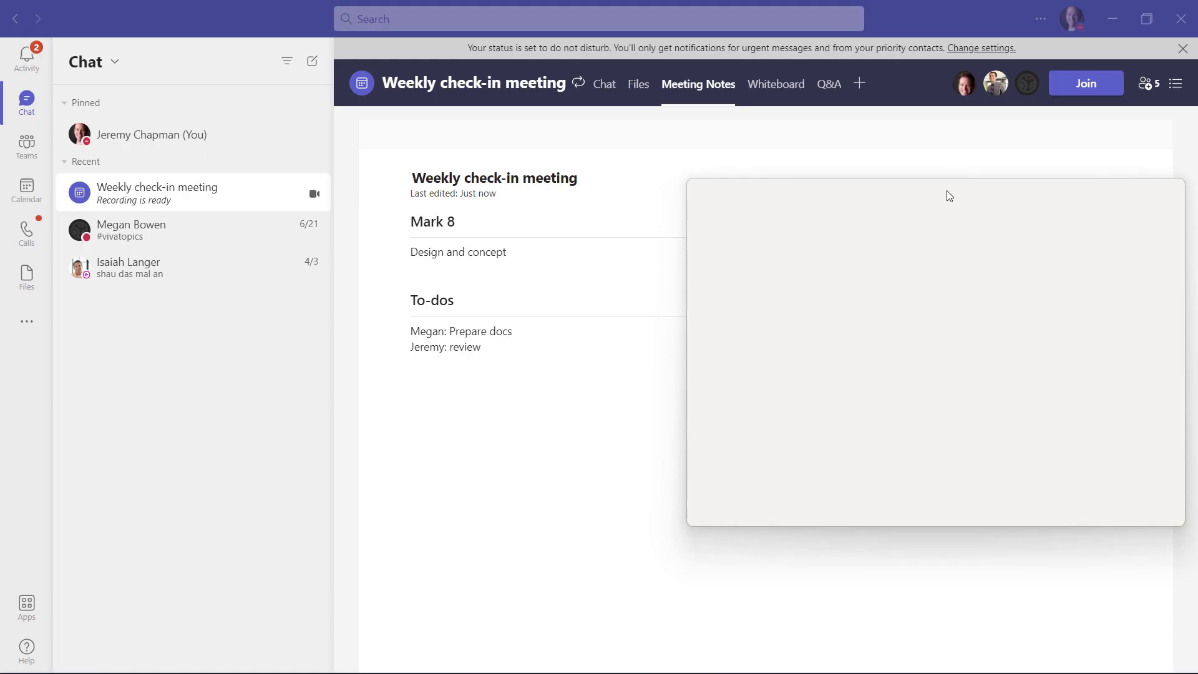
Move the Standout view preview clear of the meeting controls, shrink the presenter's video and place it on the right side of the shared content
left_click_drag(1000, 187, 763, 174)
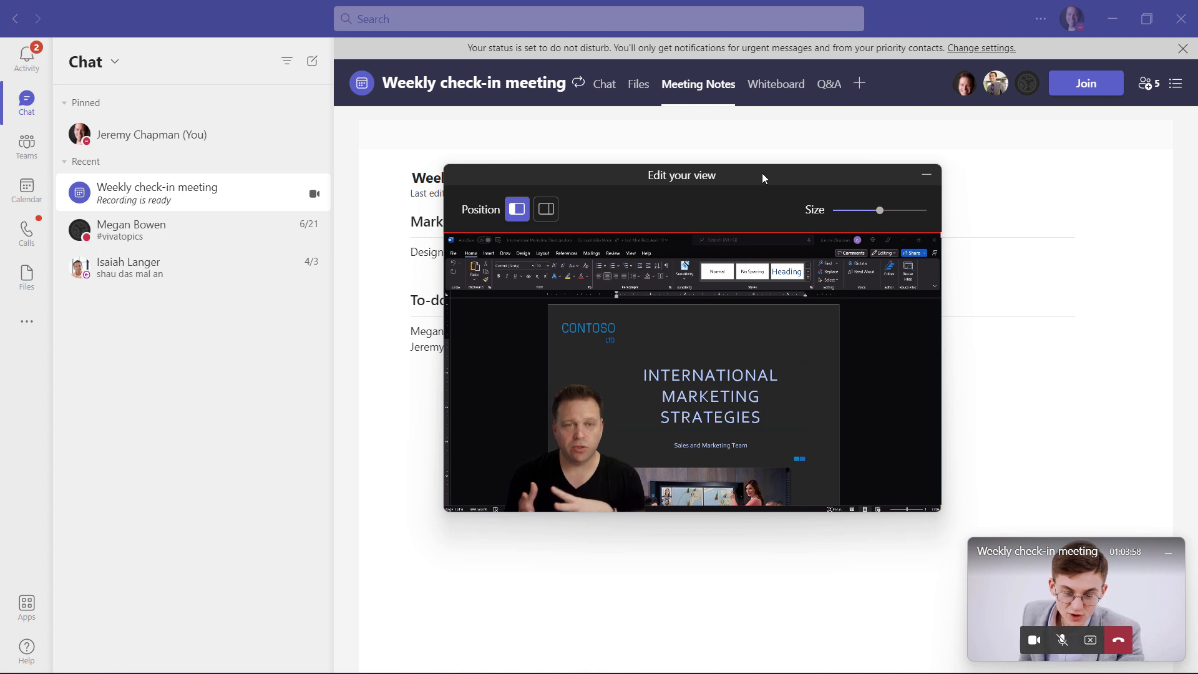
left_click_drag(880, 211, 845, 226)
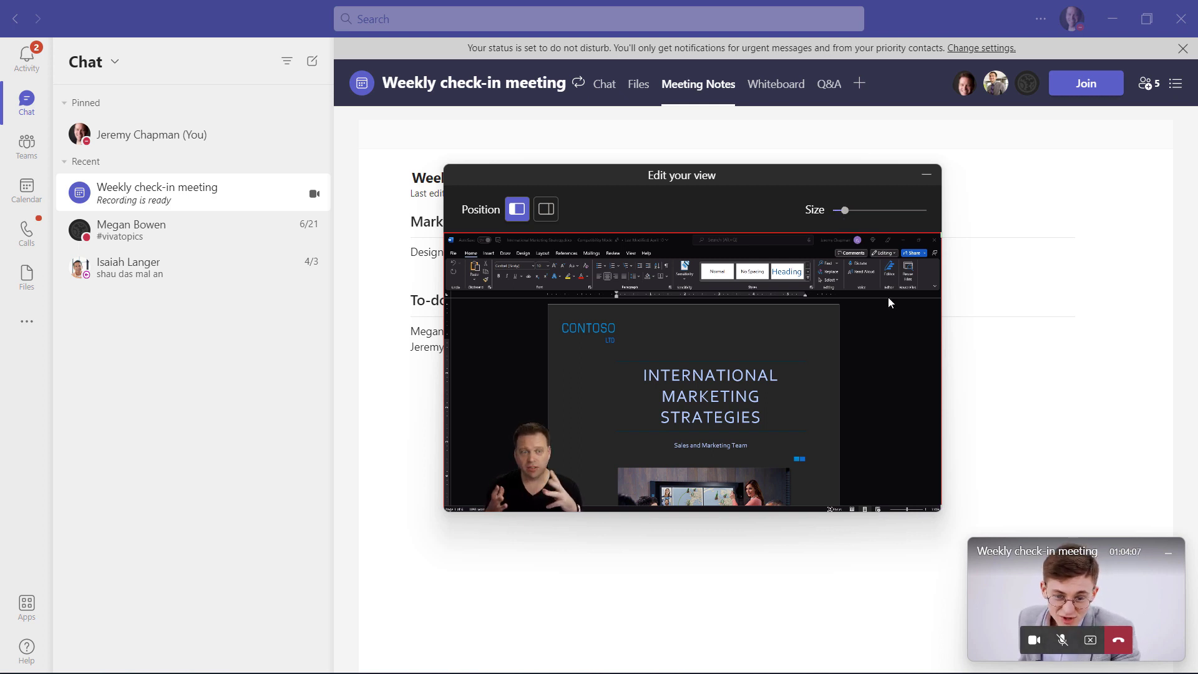
left_click(545, 210)
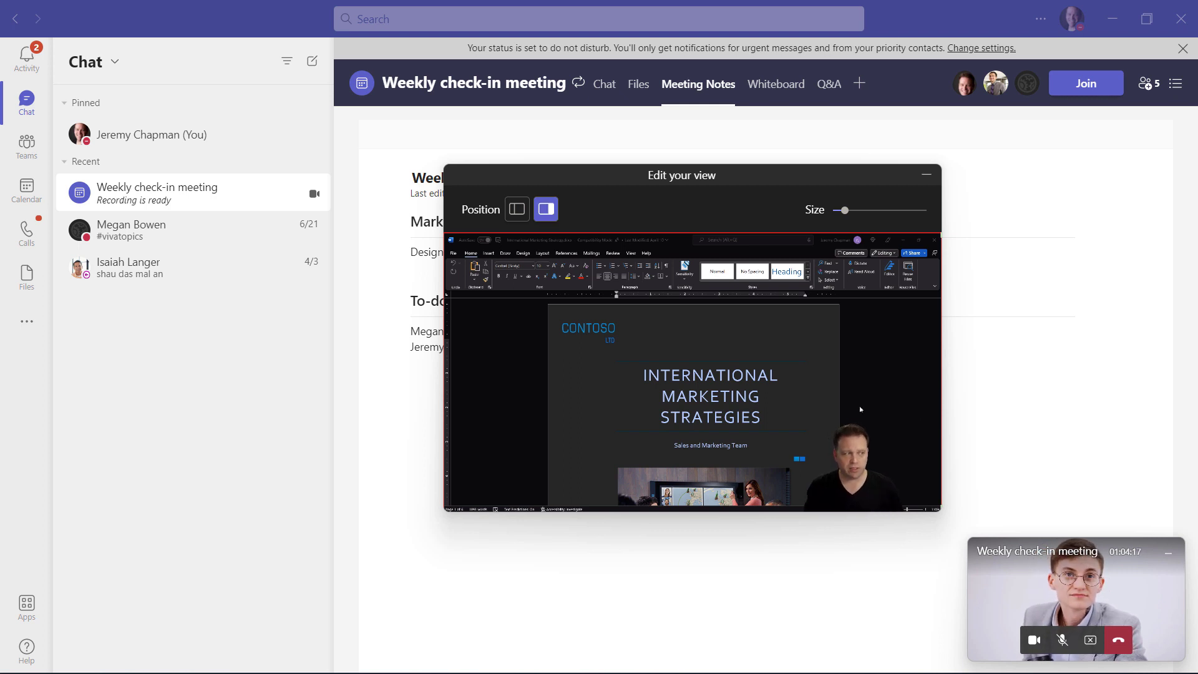
Page through the shared Word document from its cover to the International Marketing project Scope section
scroll(860, 409, "down", 3)
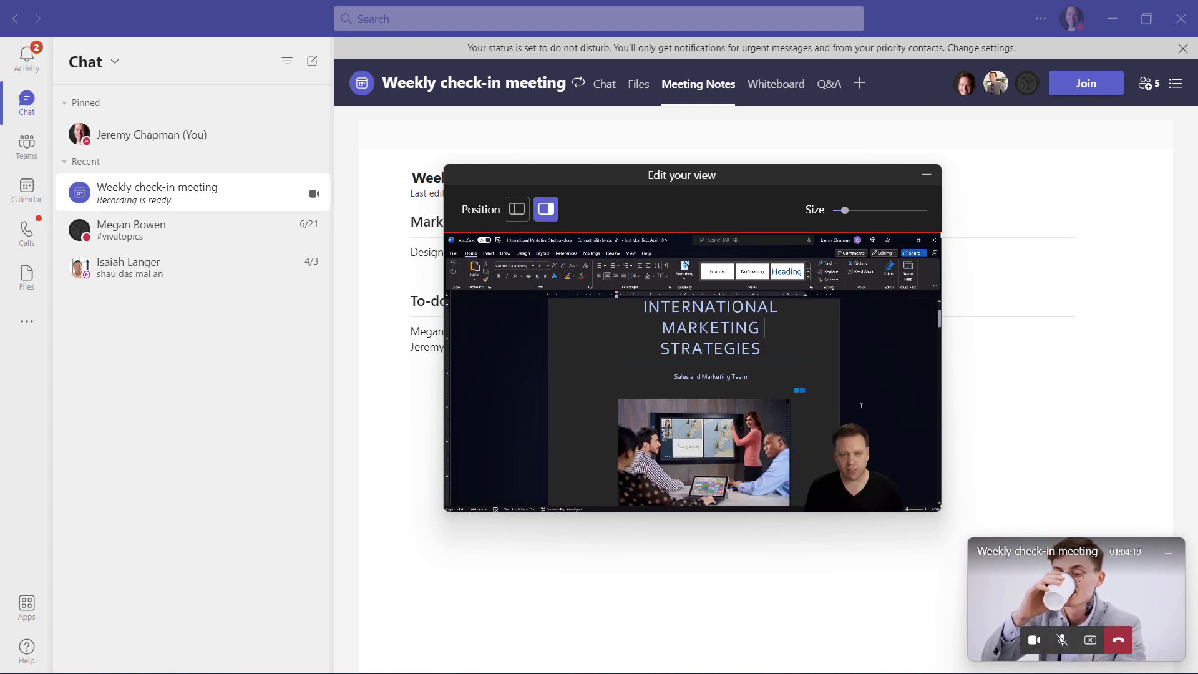
scroll(861, 405, "down", 10)
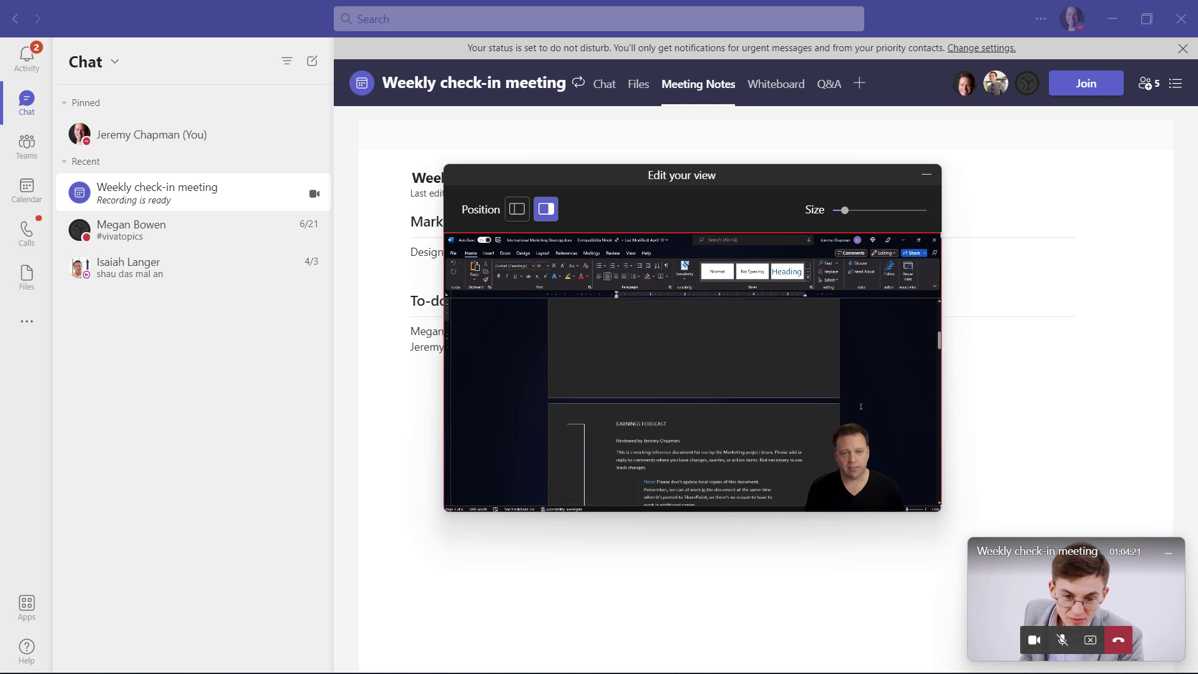
scroll(861, 406, "down", 5)
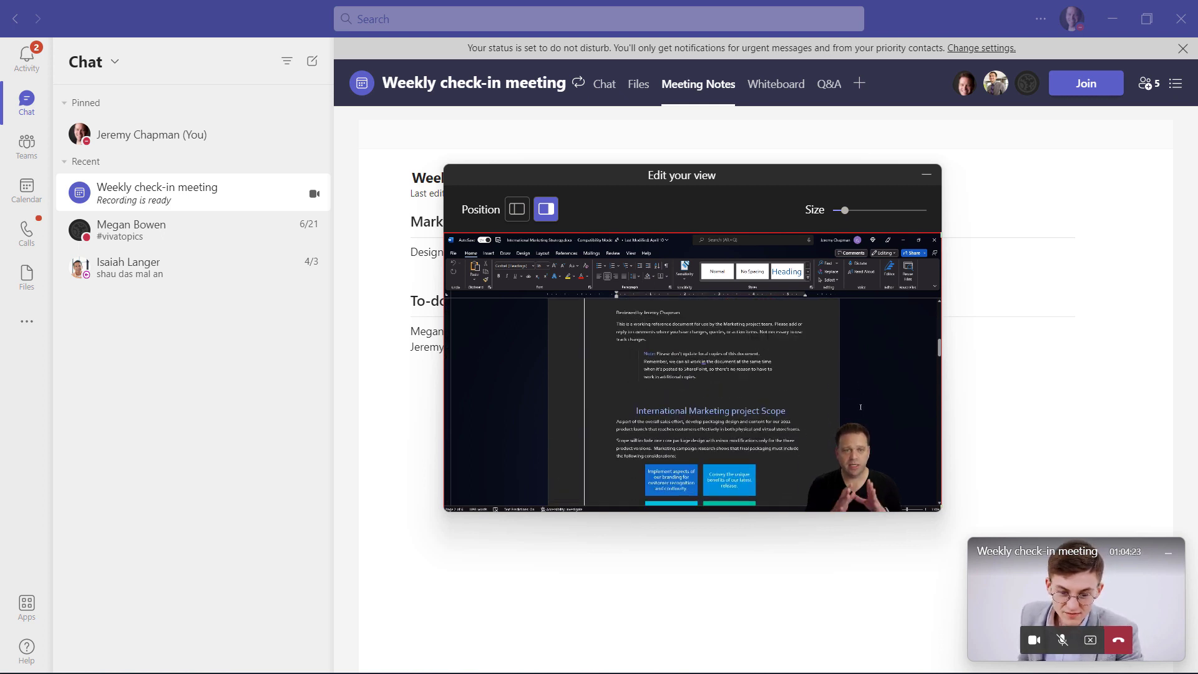